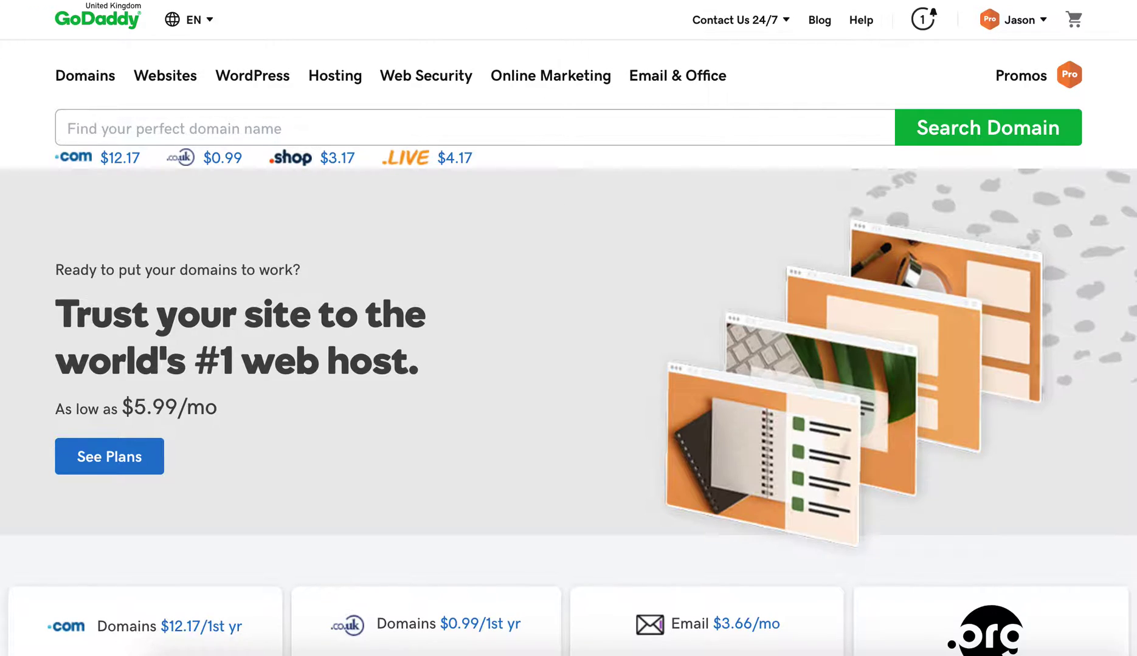
Go to the GoDaddy UK website by entering godaddy in the browser address bar
{"action": "key", "text": "ctrl+l"}
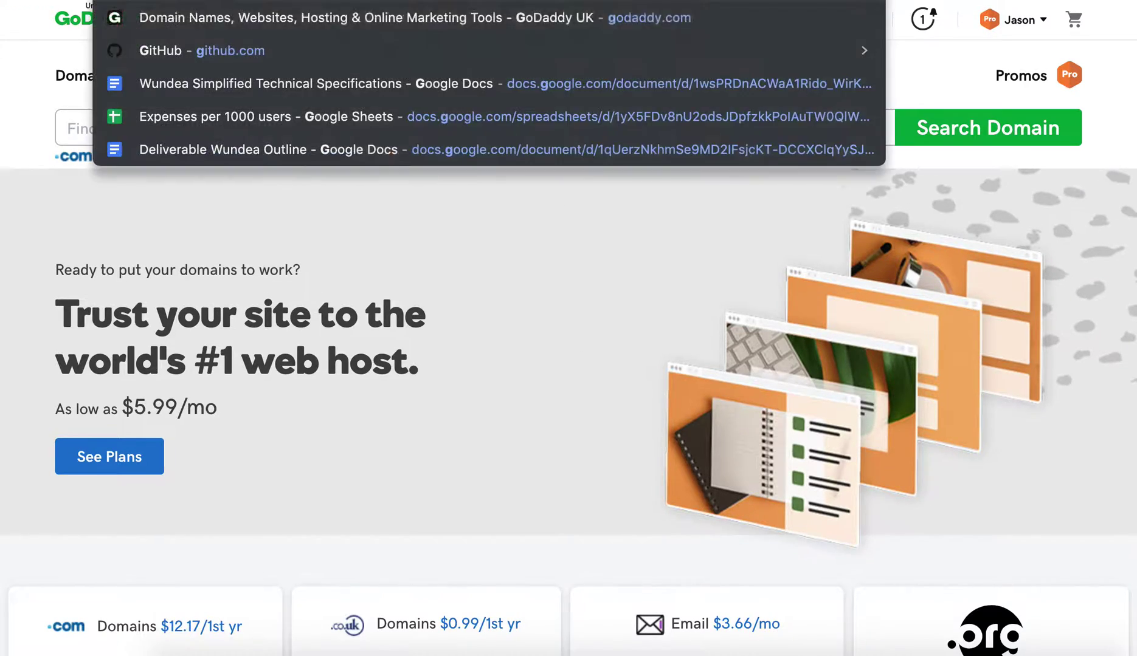
{"action": "type", "text": "godaddy"}
{"action": "key", "text": "Return"}
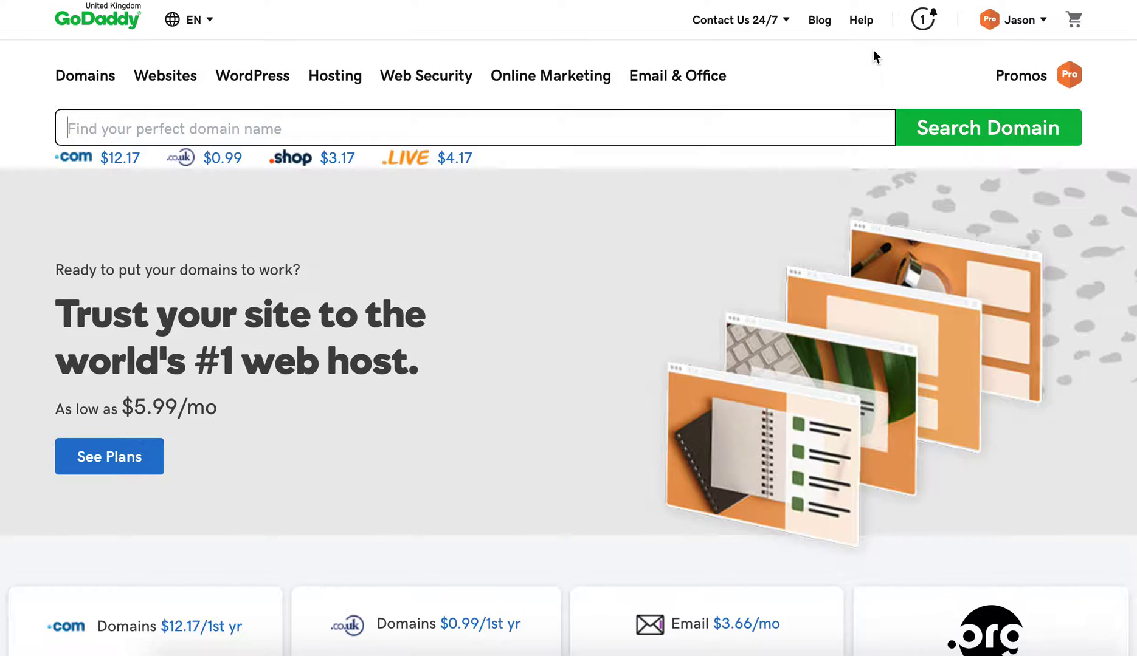
Open Manage Domains from the account's quick links to reach My Domains
{"action": "left_click", "coordinate": [1049, 23]}
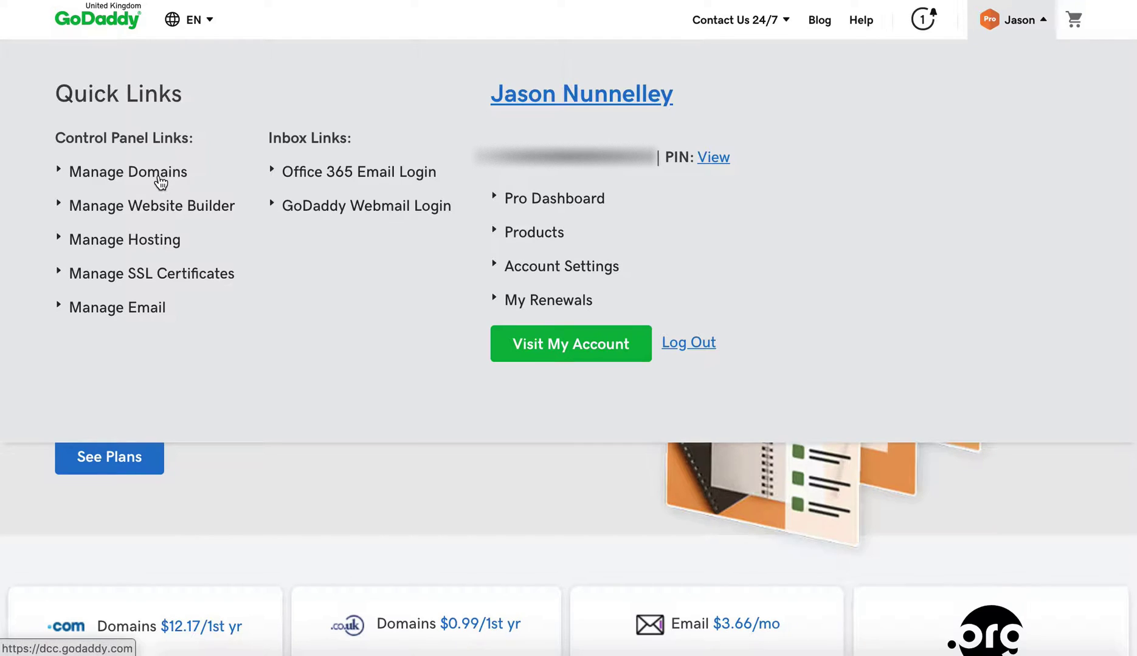
{"action": "left_click", "coordinate": [160, 178]}
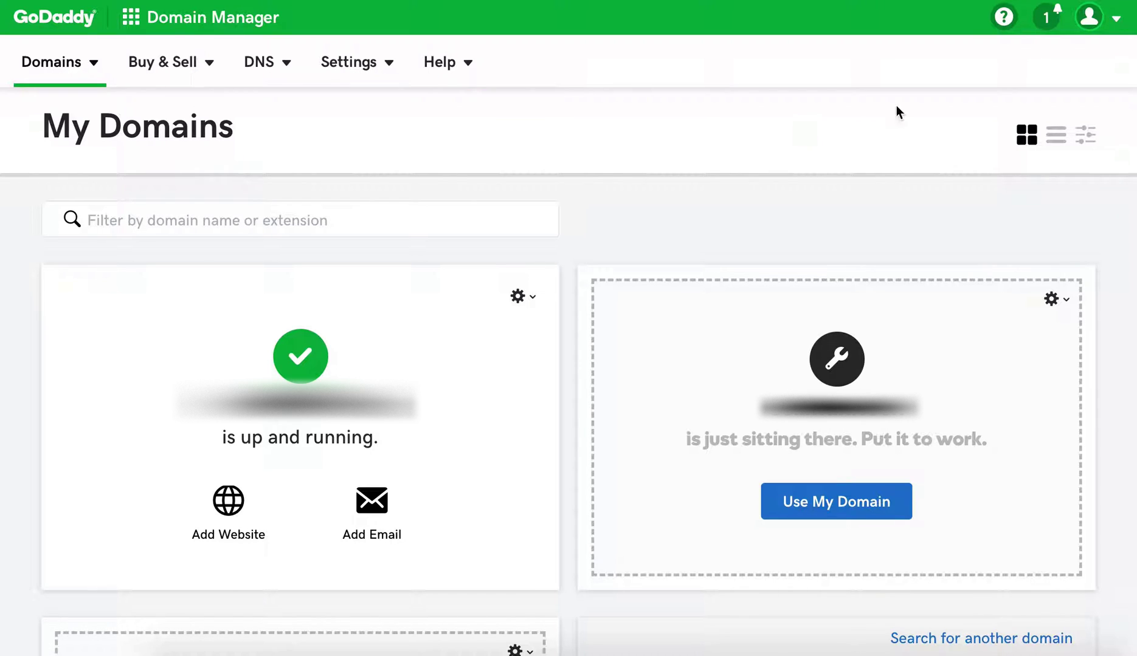
Show the domains as a list and go to the Delegate Access page under Settings
{"action": "left_click", "coordinate": [1057, 141]}
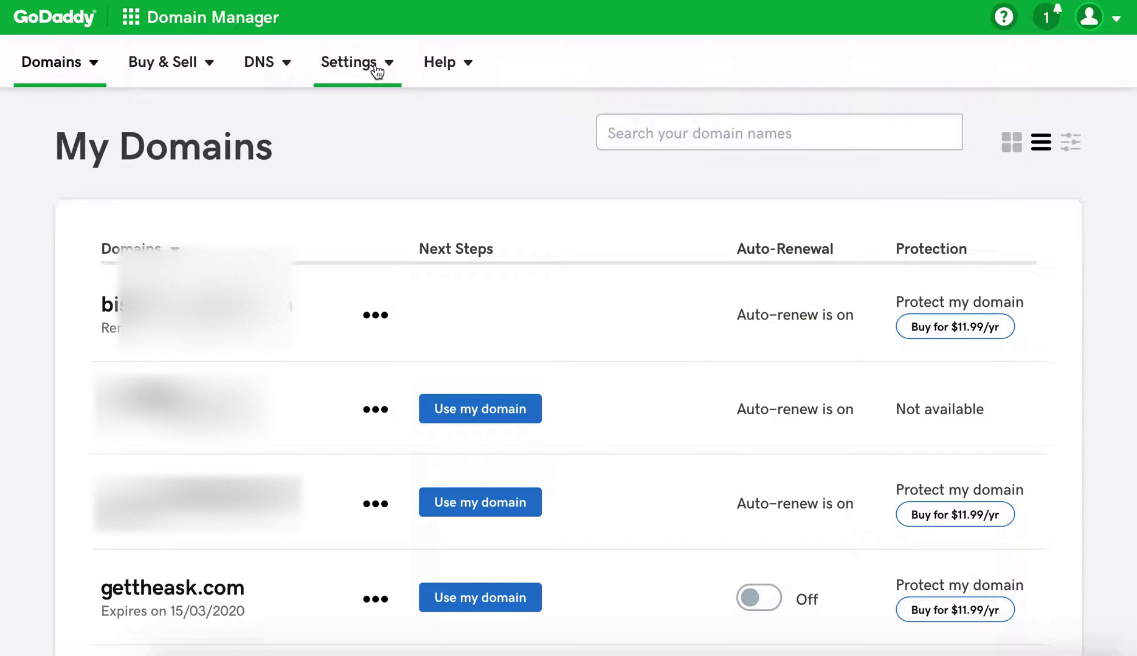
{"action": "left_click", "coordinate": [377, 71]}
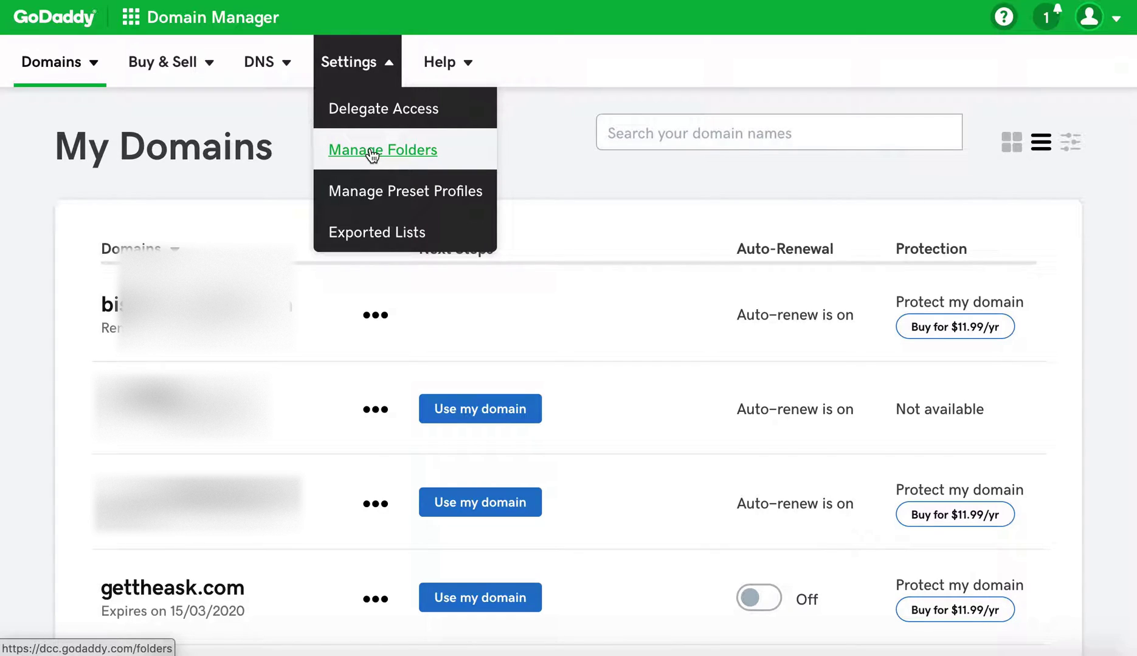
{"action": "left_click", "coordinate": [770, 186]}
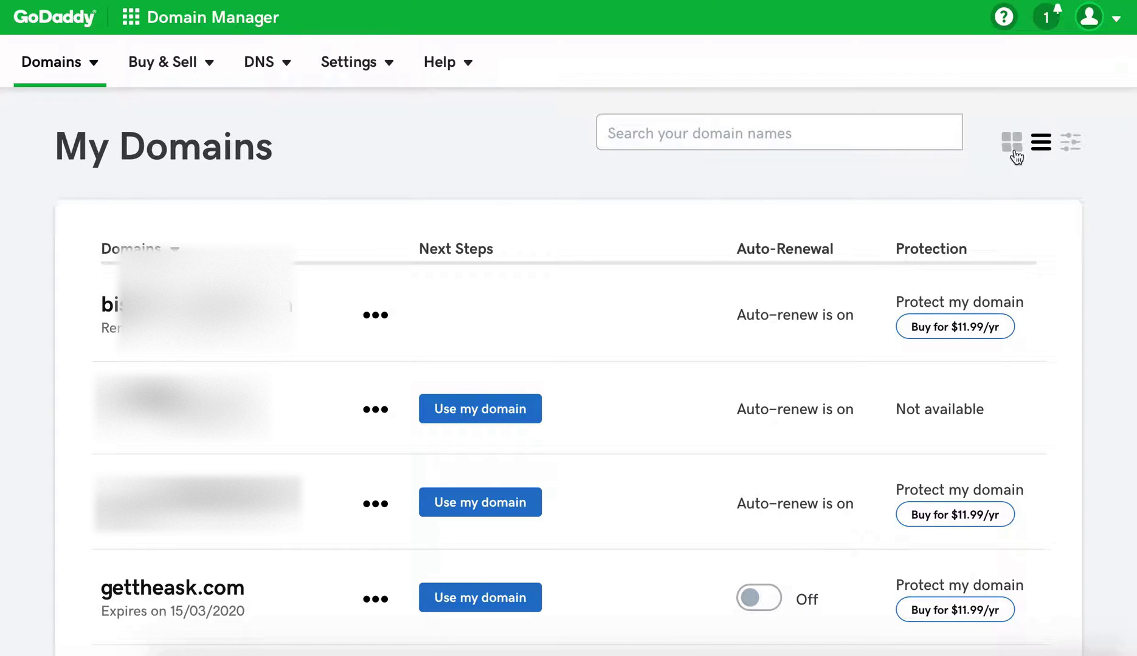
{"action": "left_click", "coordinate": [369, 71]}
{"action": "left_click", "coordinate": [363, 104]}
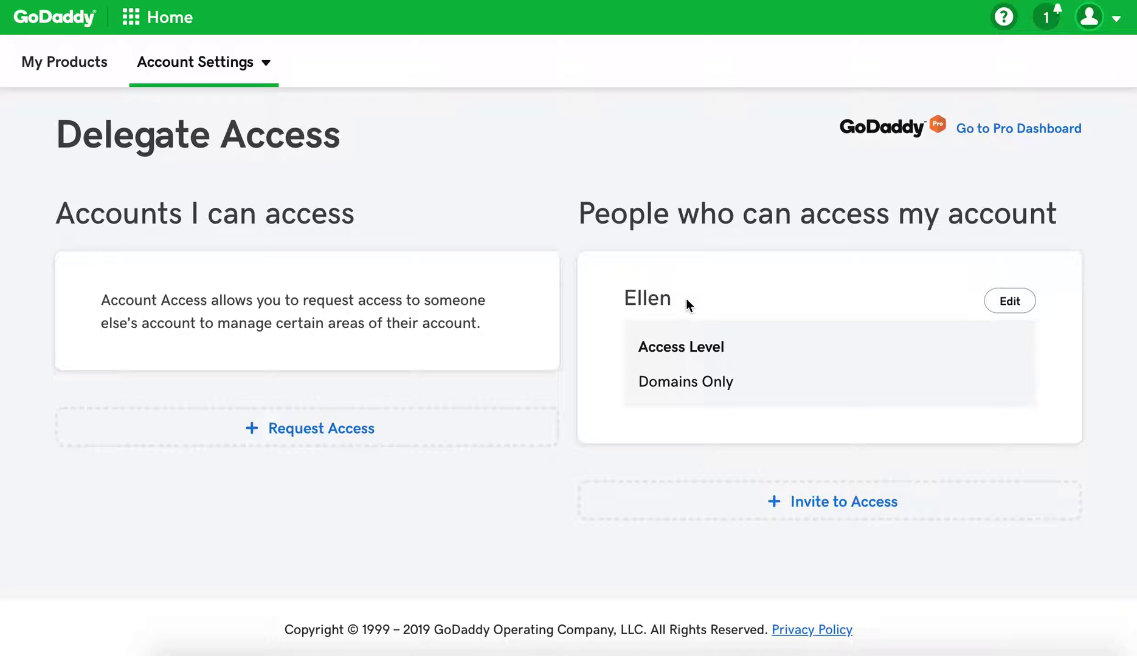
{"action": "left_click", "coordinate": [352, 432]}
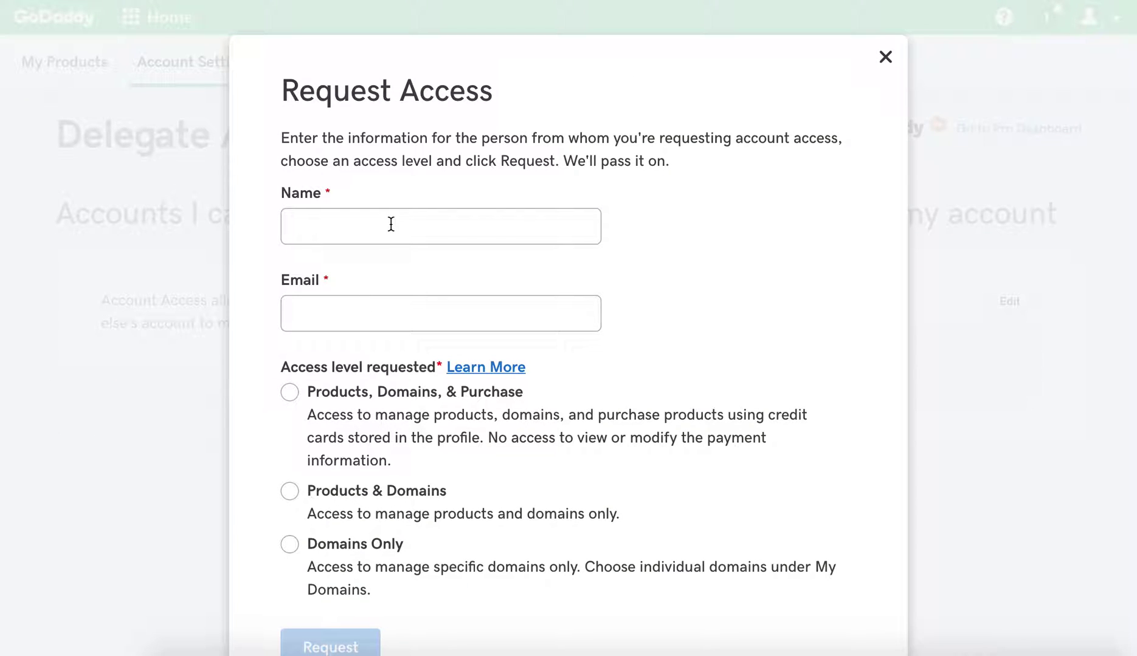
{"action": "left_click", "coordinate": [391, 224]}
{"action": "left_click", "coordinate": [388, 313]}
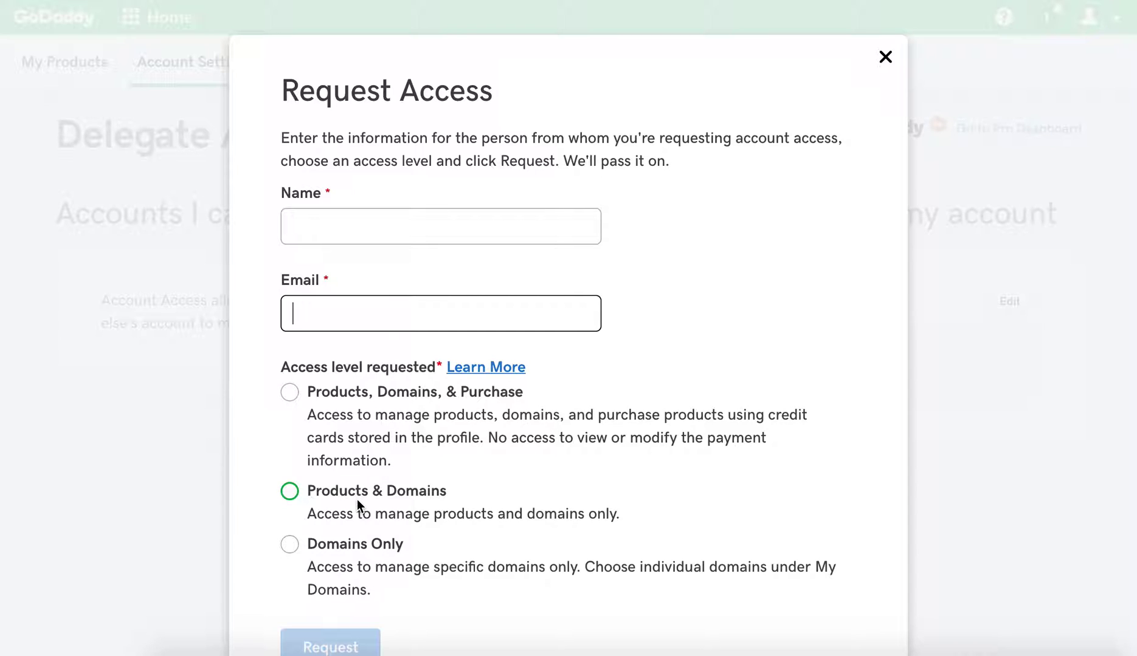
{"action": "left_click", "coordinate": [296, 396]}
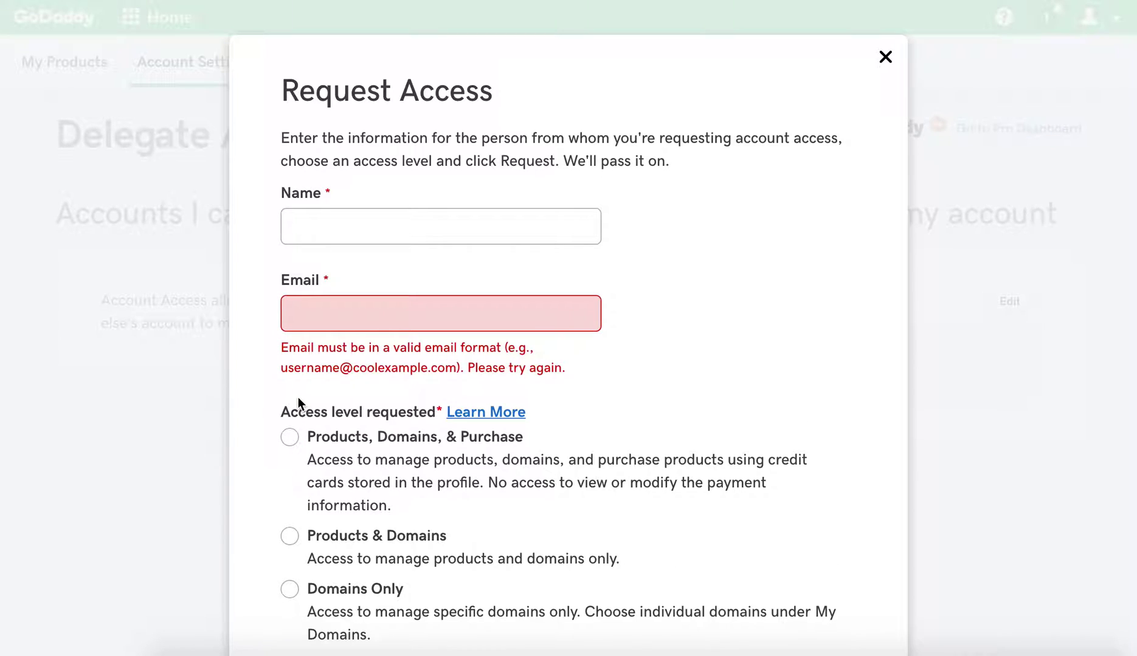
{"action": "left_click", "coordinate": [290, 536]}
{"action": "left_click", "coordinate": [400, 437]}
{"action": "scroll", "coordinate": [601, 471], "scroll_direction": "down", "scroll_amount": 2}
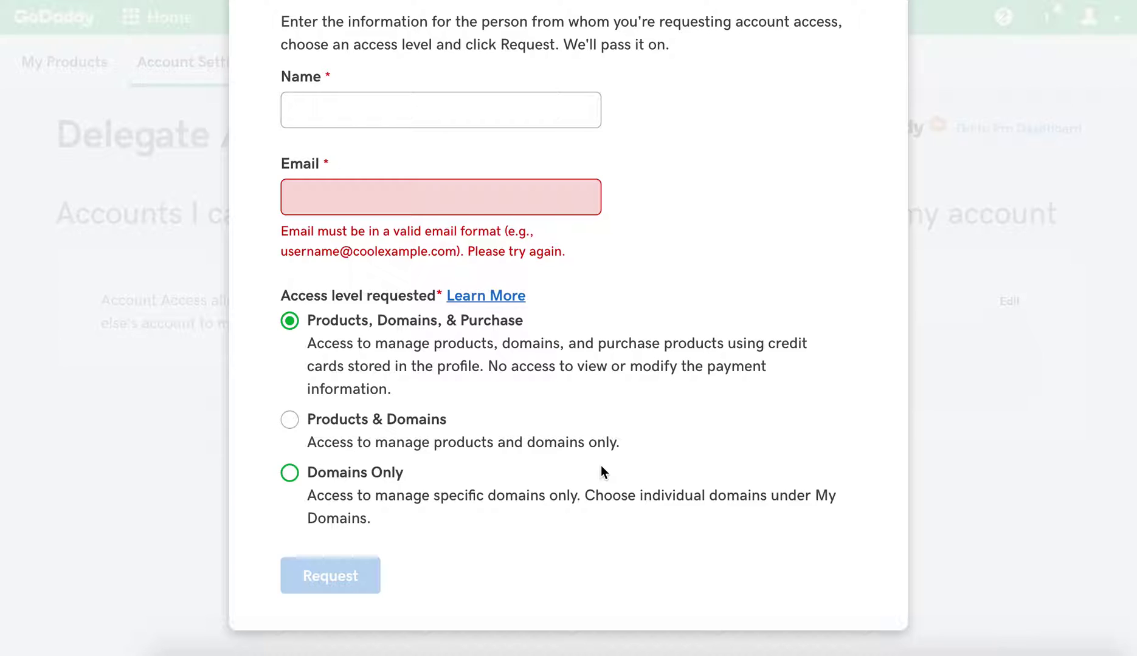
{"action": "left_click", "coordinate": [380, 479]}
{"action": "scroll", "coordinate": [662, 389], "scroll_direction": "up", "scroll_amount": 2}
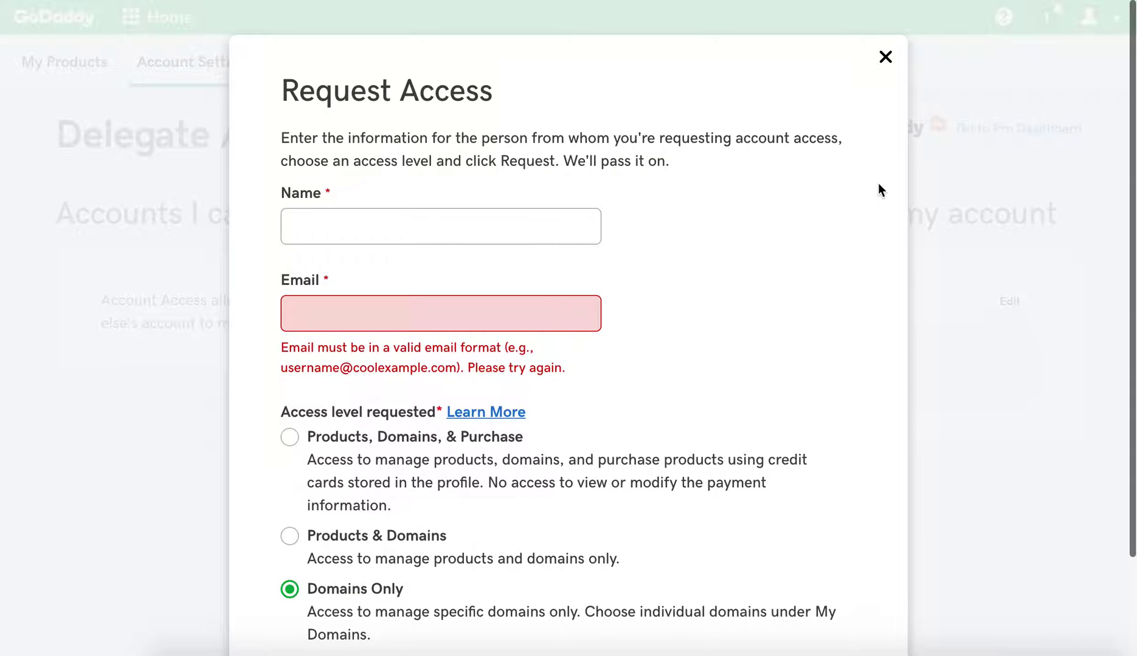
{"action": "scroll", "coordinate": [697, 411], "scroll_direction": "down", "scroll_amount": 2}
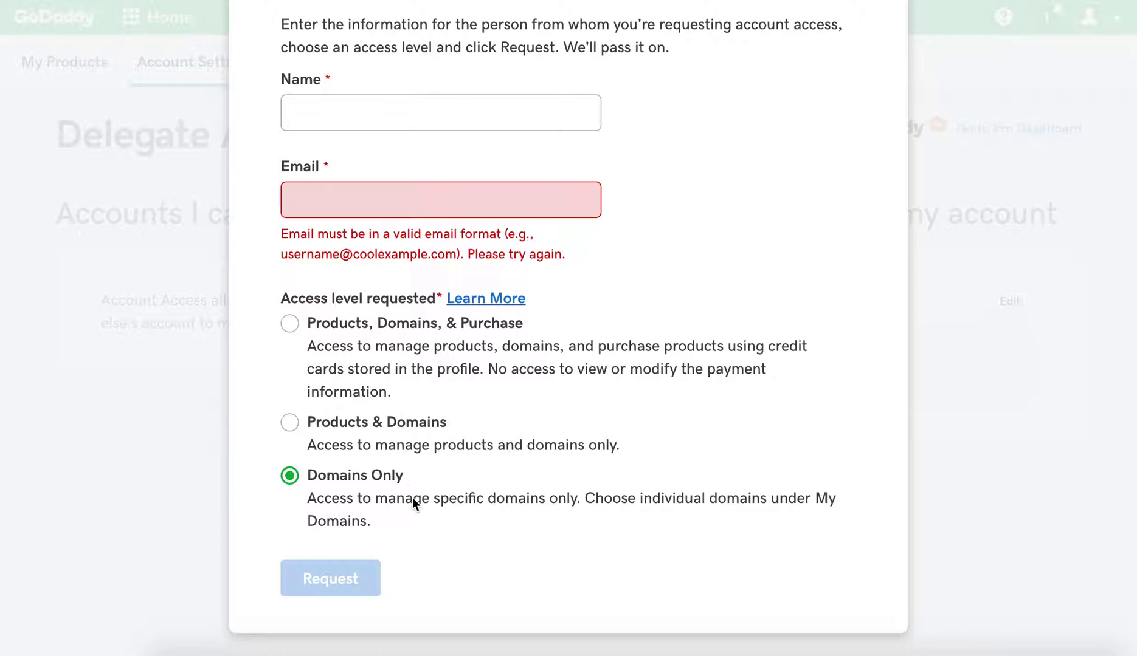
{"action": "left_click", "coordinate": [344, 431]}
{"action": "left_click", "coordinate": [383, 342]}
{"action": "scroll", "coordinate": [748, 343], "scroll_direction": "up", "scroll_amount": 2}
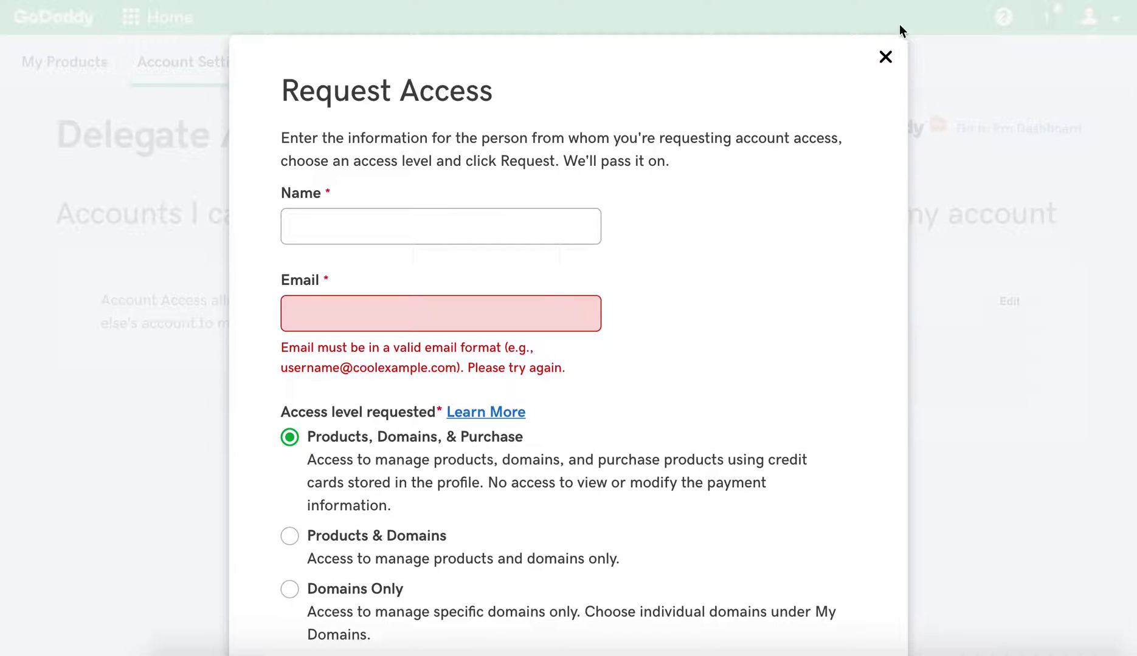
{"action": "left_click", "coordinate": [885, 57]}
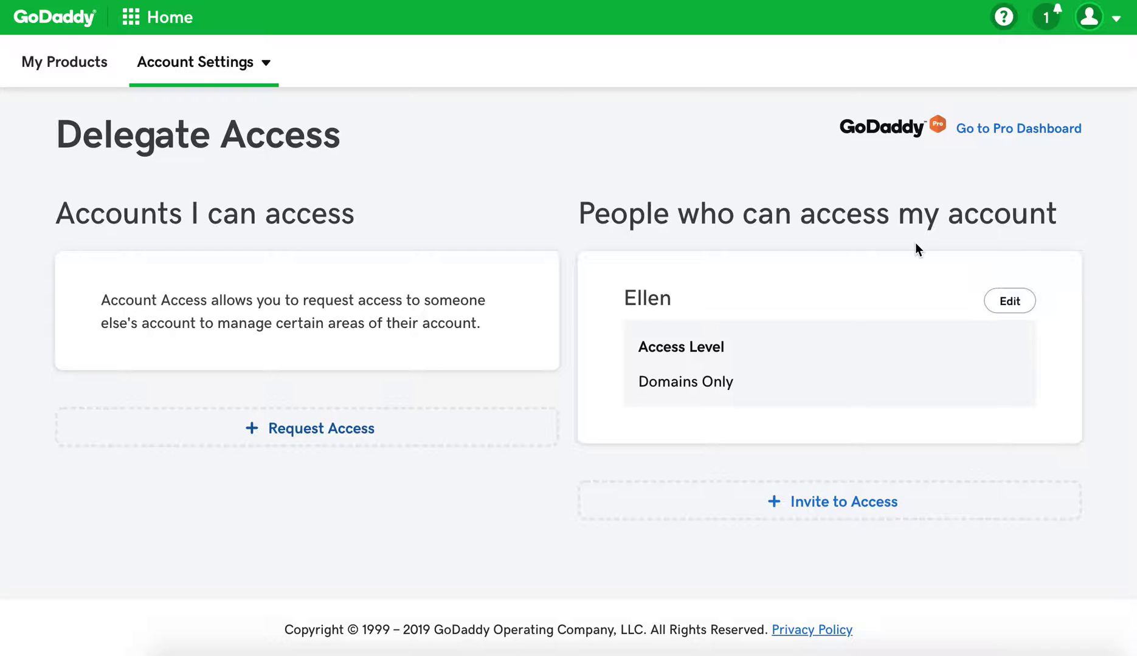
{"action": "left_click", "coordinate": [1010, 301]}
{"action": "scroll", "coordinate": [938, 411], "scroll_direction": "down", "scroll_amount": 3}
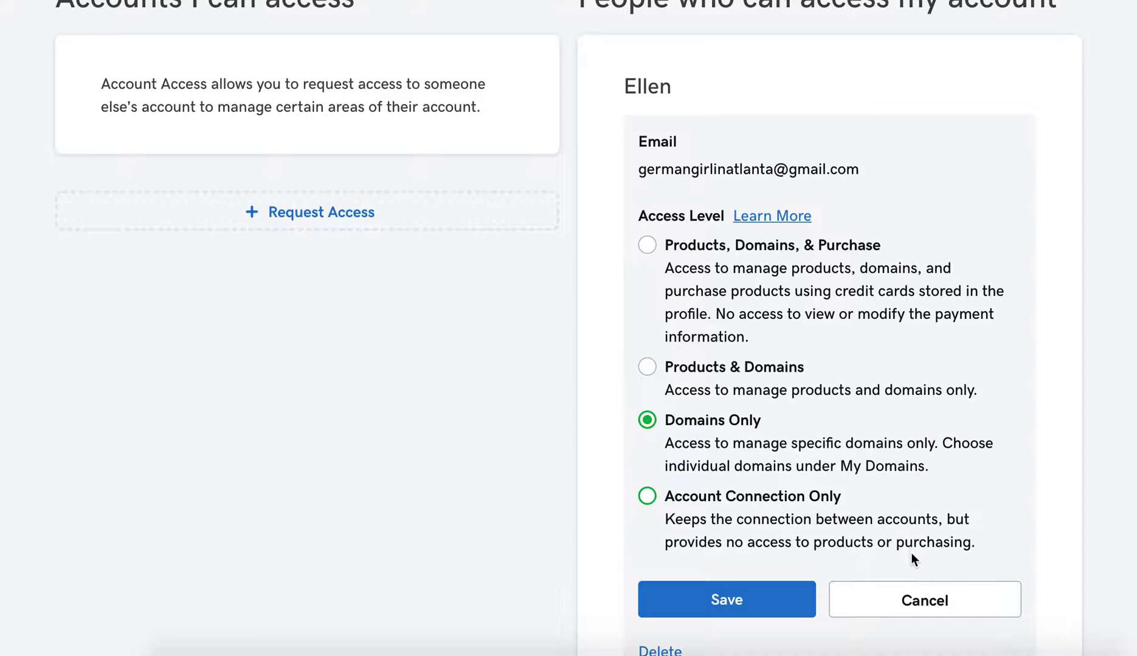
{"action": "left_click", "coordinate": [917, 609]}
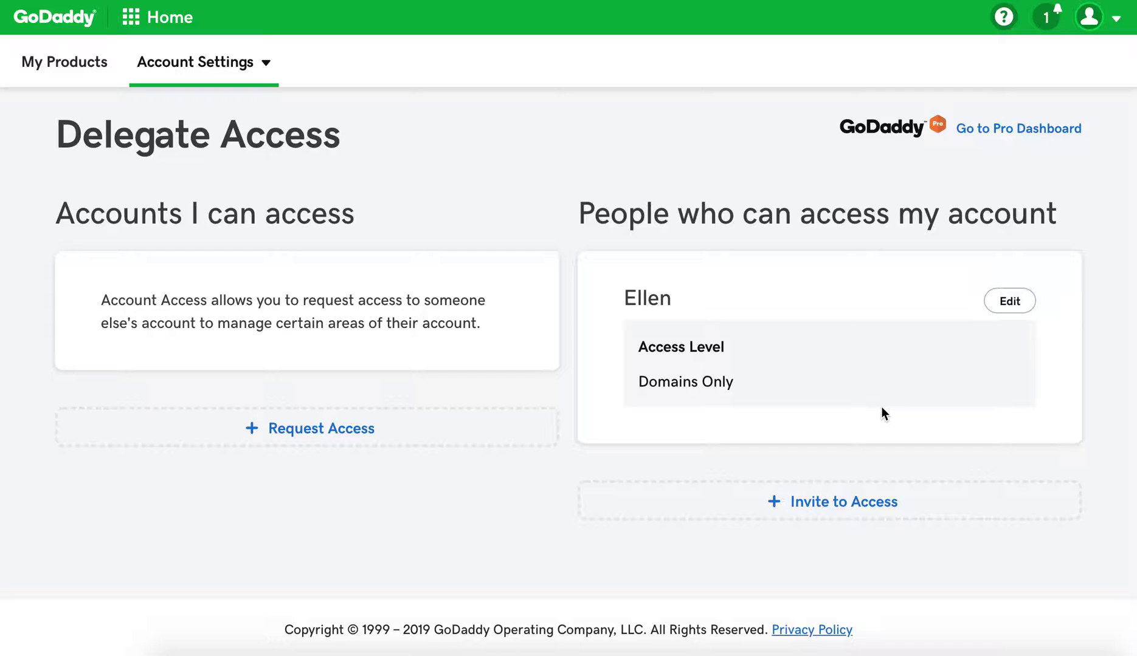
Switch to the My Products overview listing the account's domains, including serenitysleeplab.com
{"action": "left_click", "coordinate": [92, 62]}
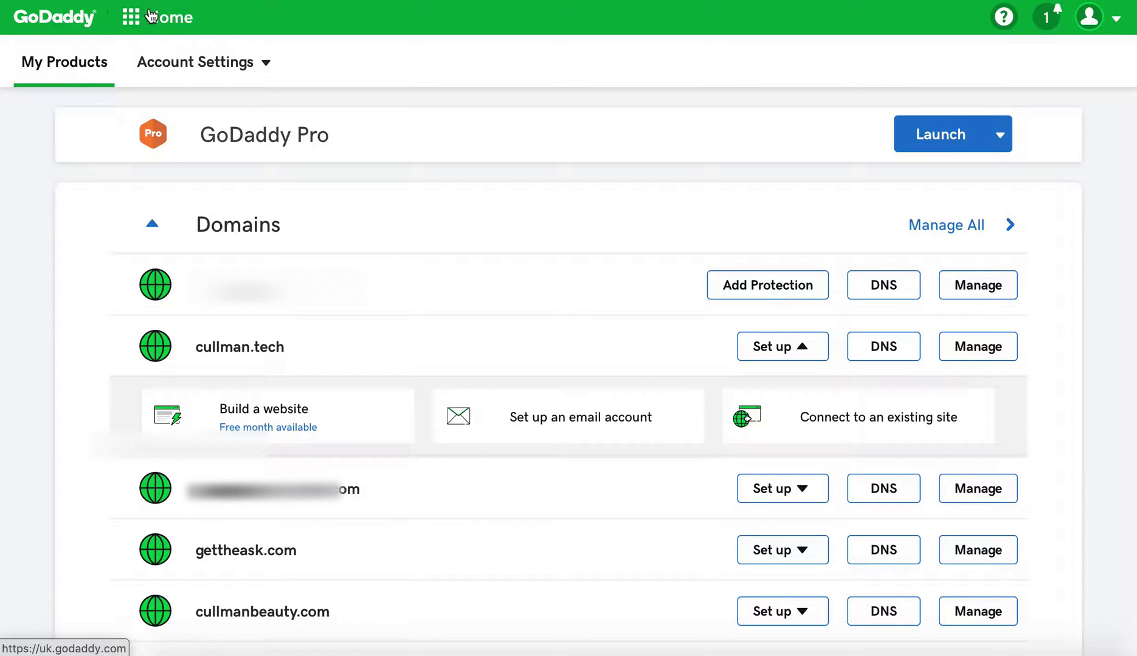
{"action": "mouse_move", "coordinate": [153, 22]}
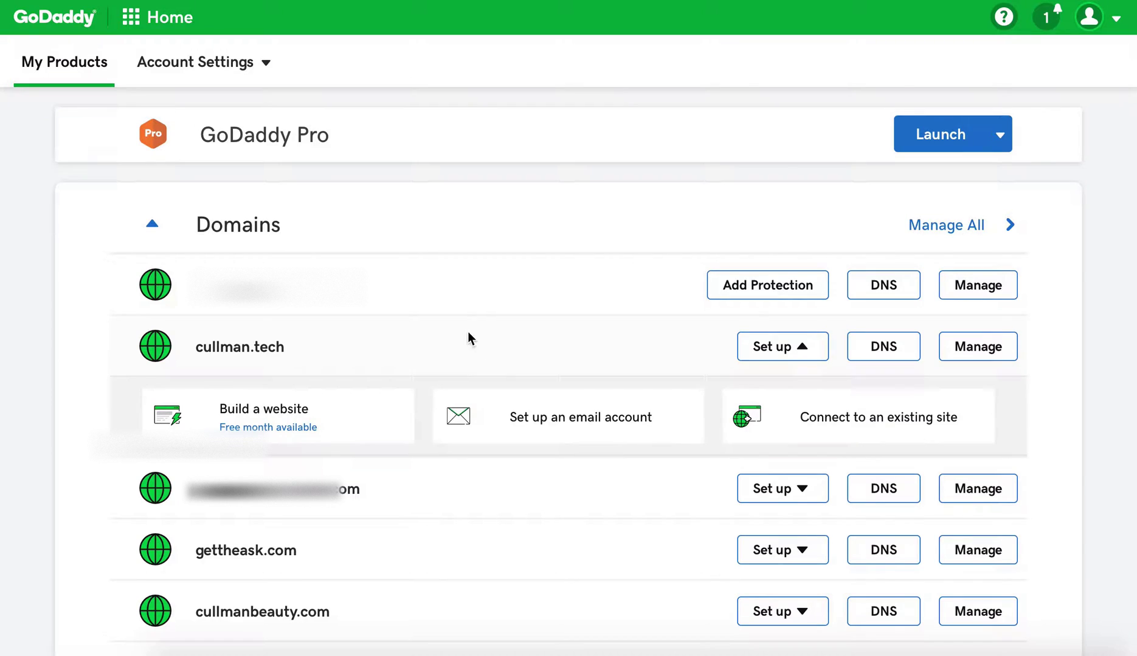
{"action": "mouse_move", "coordinate": [267, 82]}
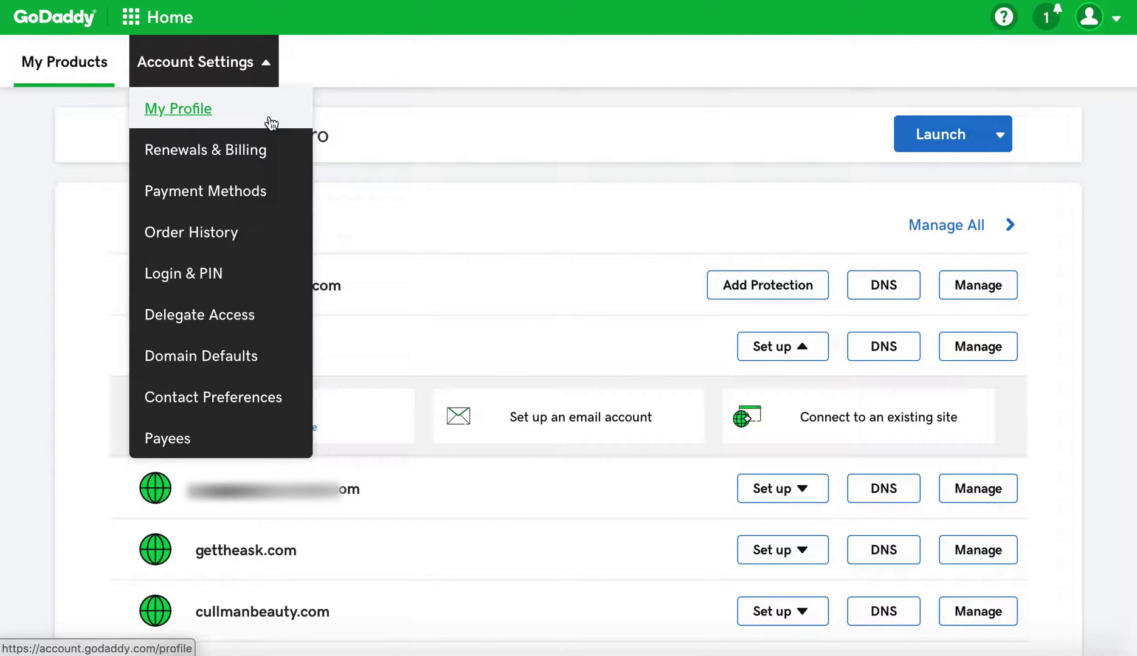
{"action": "left_click", "coordinate": [495, 201]}
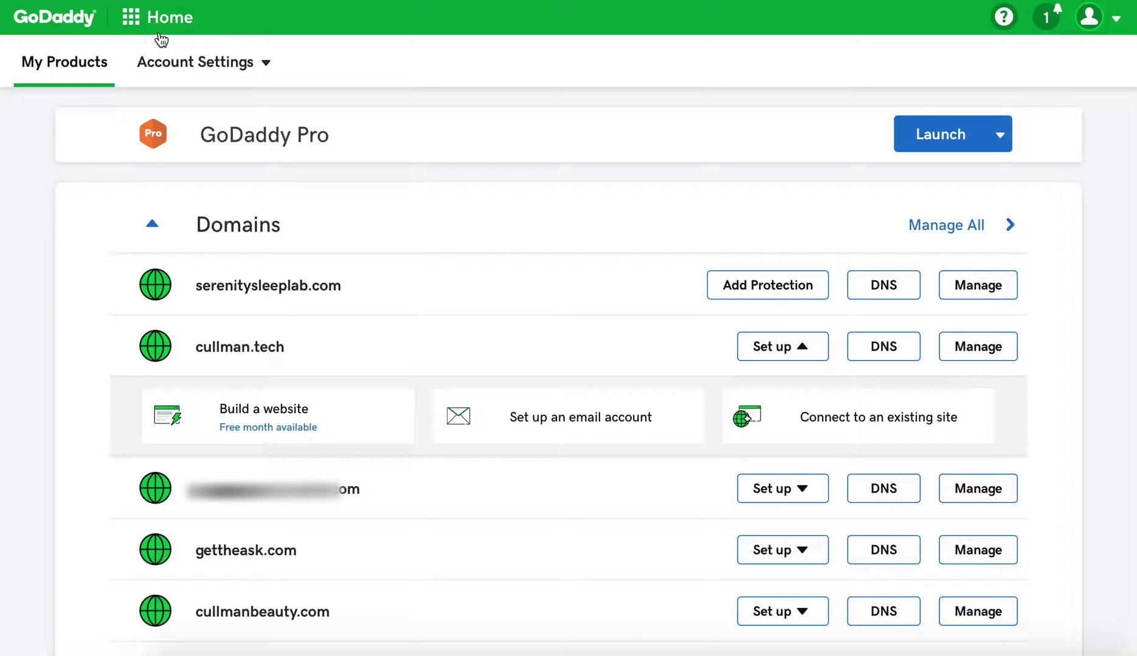
{"action": "left_click", "coordinate": [167, 62]}
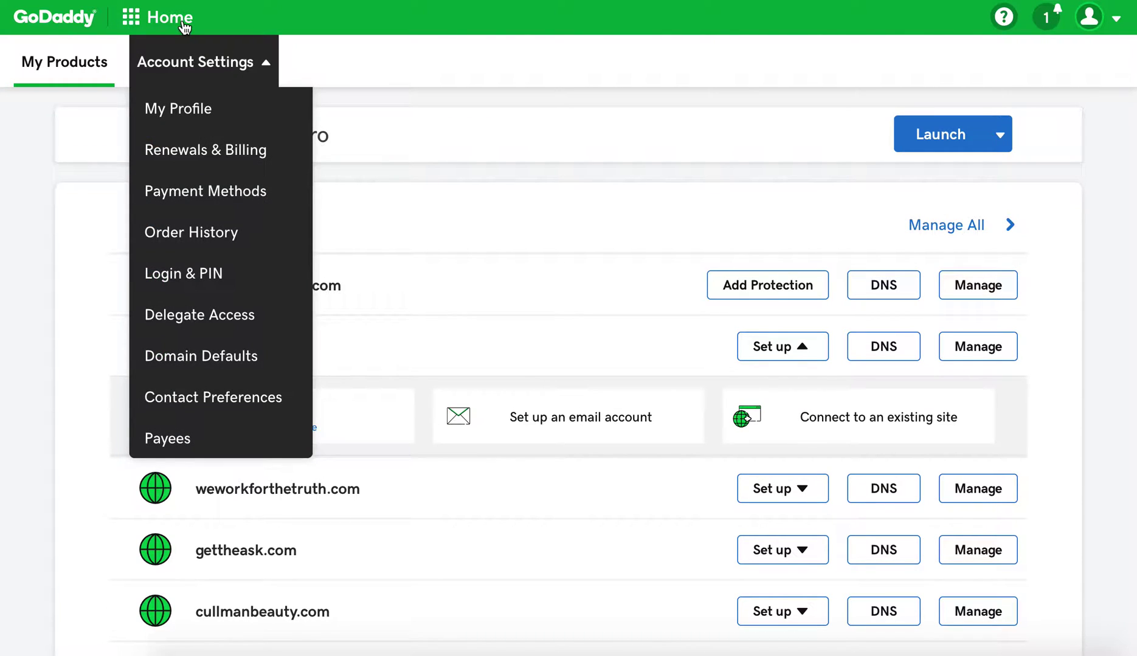
{"action": "left_click", "coordinate": [156, 19]}
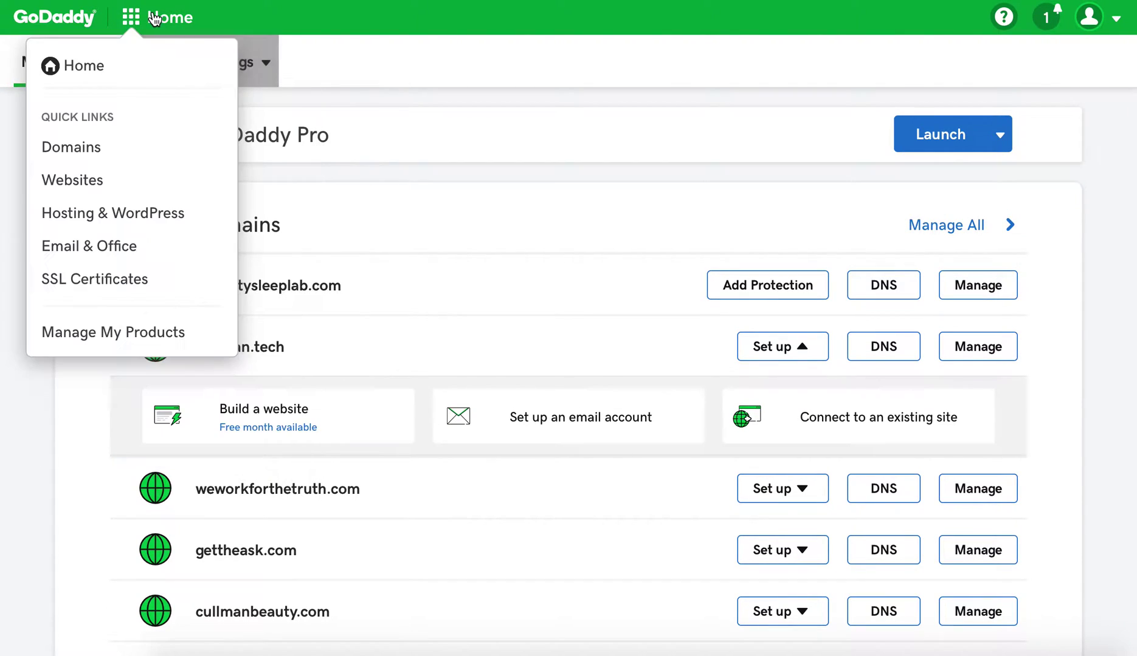
Go to the domain list and switch it to the advanced table view
{"action": "left_click", "coordinate": [105, 152]}
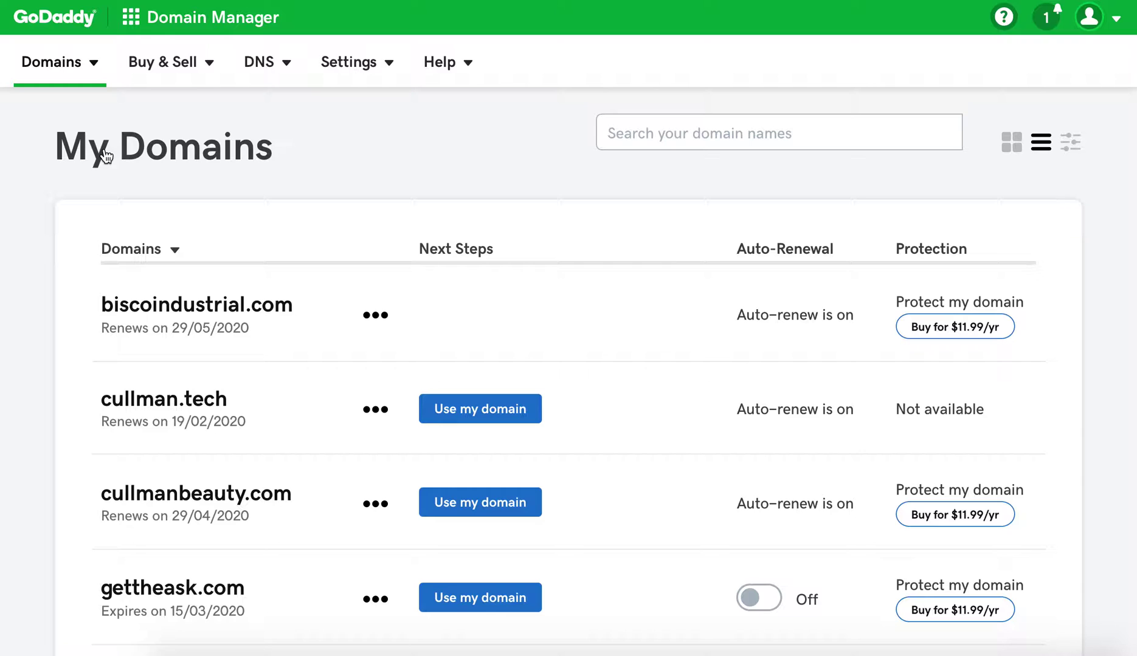
{"action": "scroll", "coordinate": [243, 266], "scroll_direction": "down", "scroll_amount": 7}
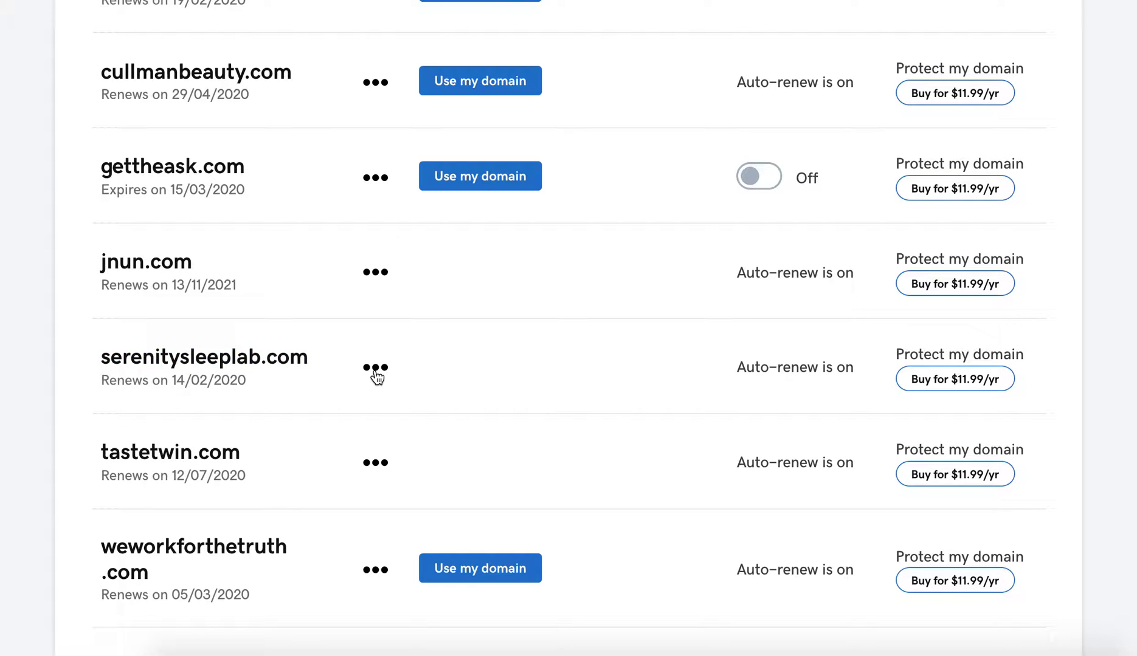
{"action": "scroll", "coordinate": [375, 352], "scroll_direction": "up", "scroll_amount": 7}
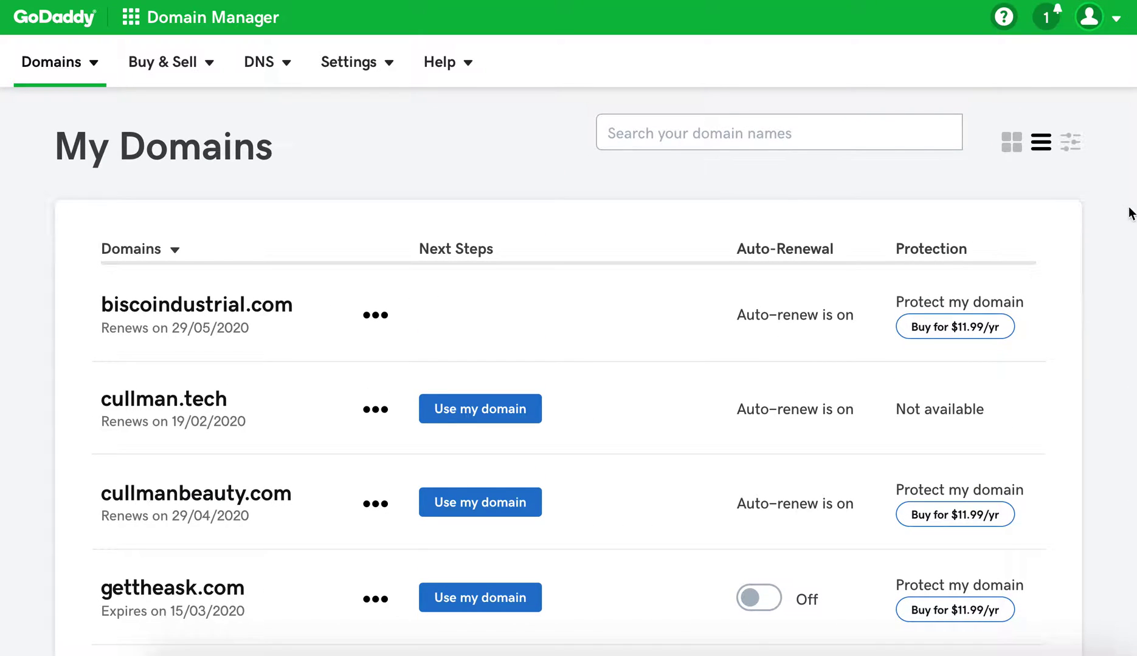
{"action": "left_click", "coordinate": [1015, 147]}
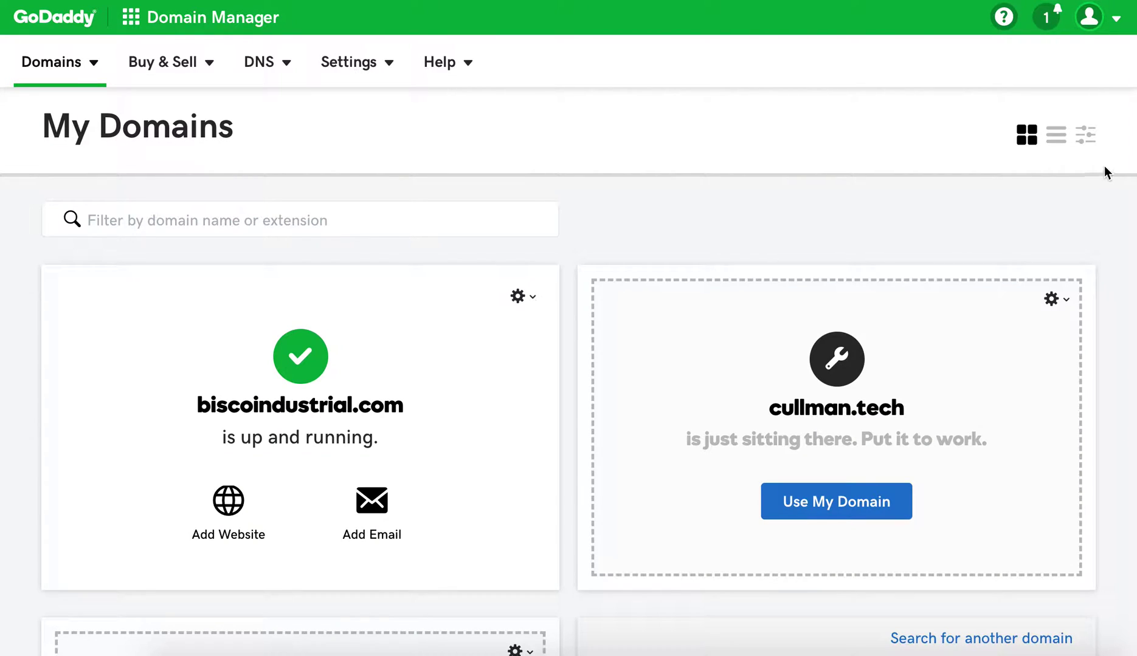
{"action": "left_click", "coordinate": [1094, 143]}
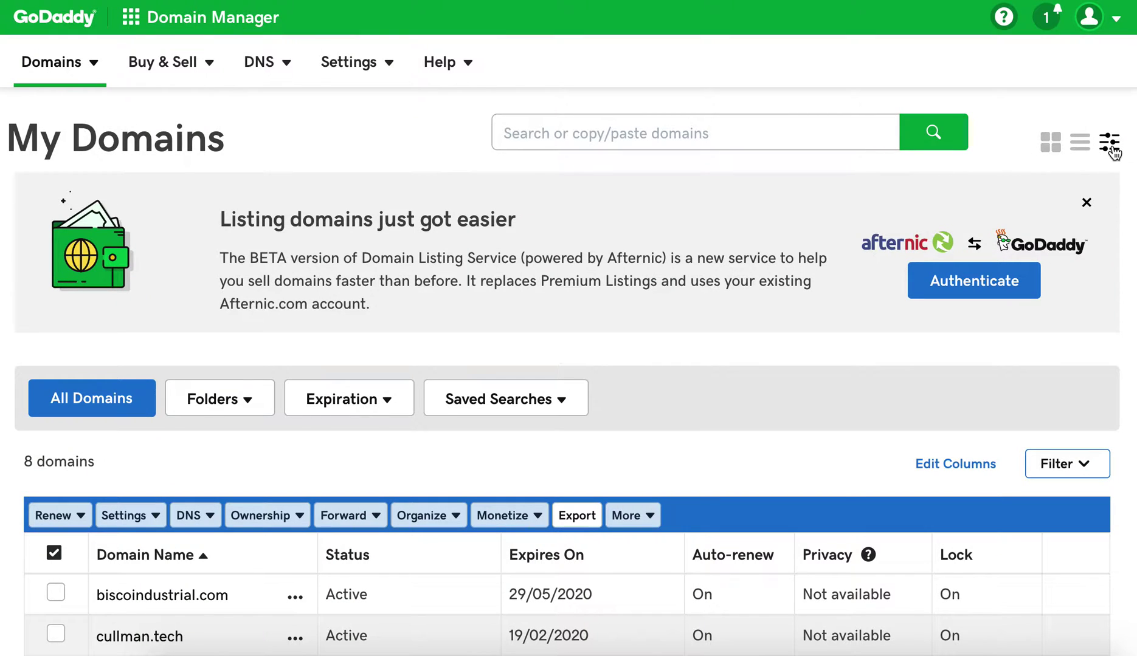
Permanently remove the Afternic domain-listing banner from My Domains
{"action": "left_click", "coordinate": [1087, 204]}
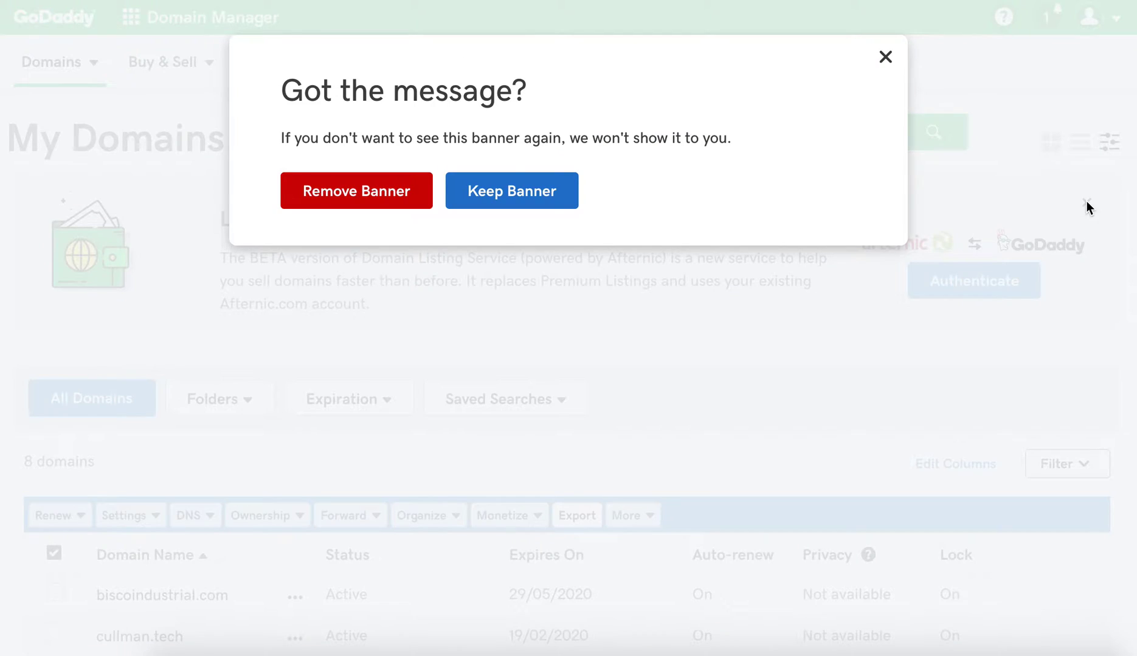
{"action": "left_click", "coordinate": [416, 198]}
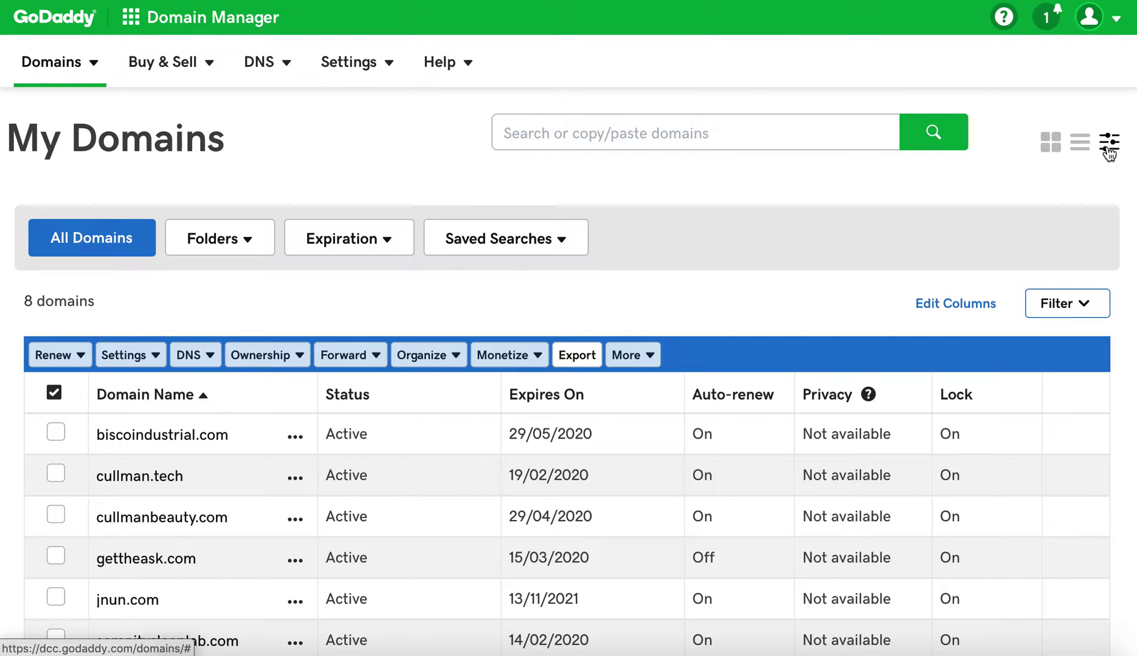
{"action": "scroll", "coordinate": [807, 254], "scroll_direction": "down", "scroll_amount": 3}
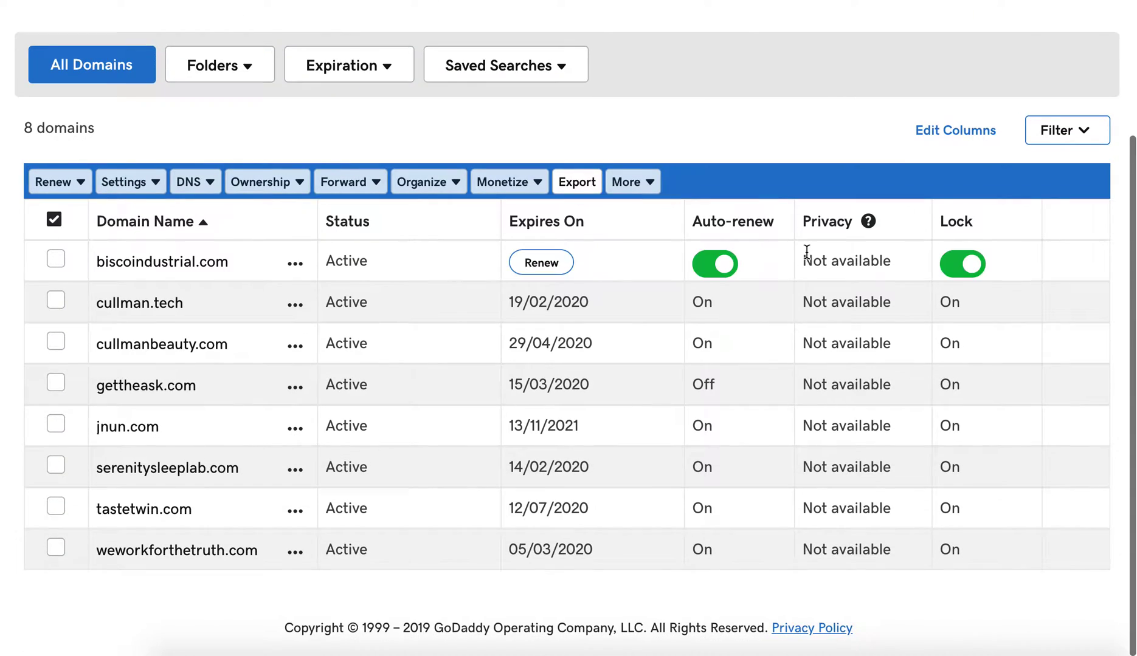
{"action": "scroll", "coordinate": [806, 251], "scroll_direction": "up", "scroll_amount": 3}
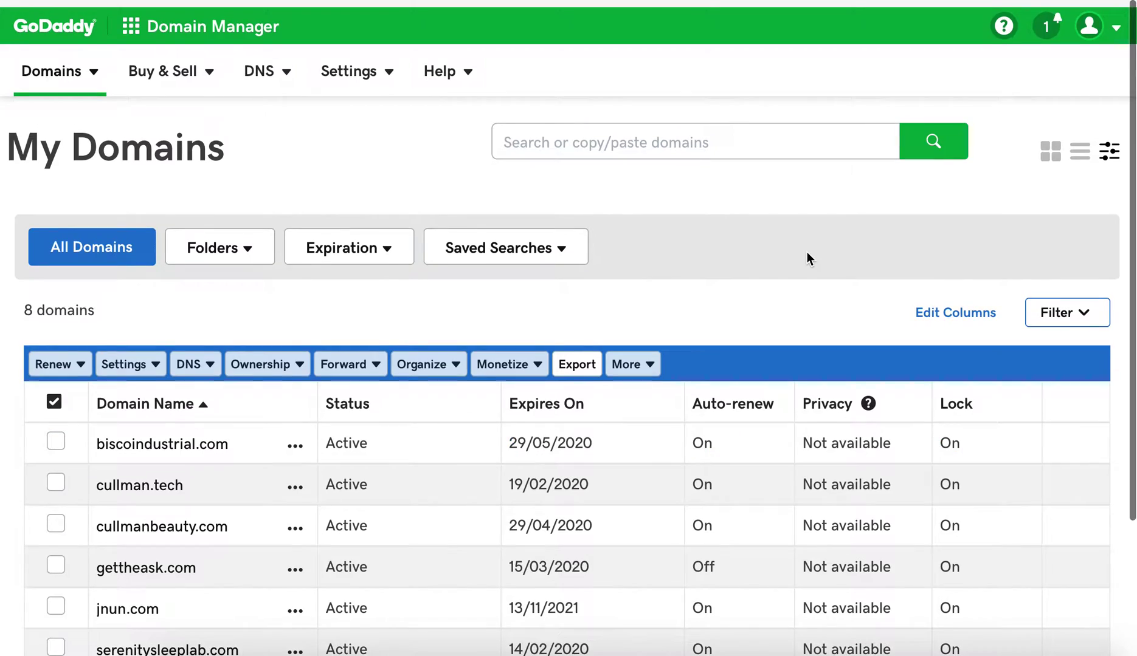
Open Manage Folders and edit the All Domains folder to review delegate access
{"action": "left_click", "coordinate": [353, 68]}
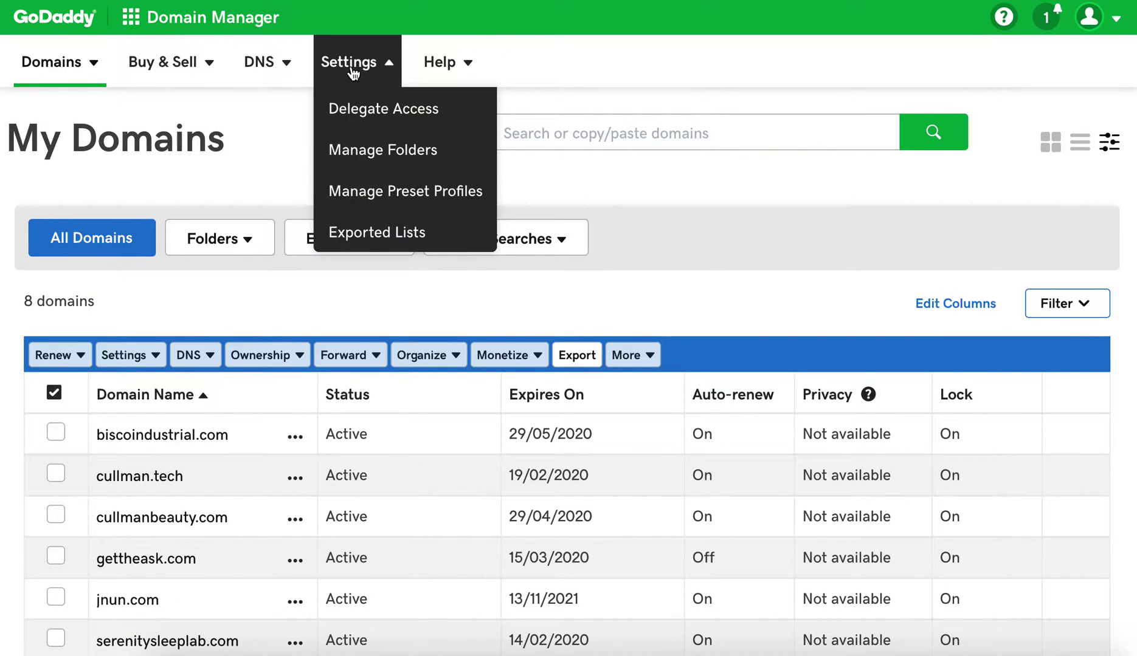
{"action": "left_click", "coordinate": [352, 149]}
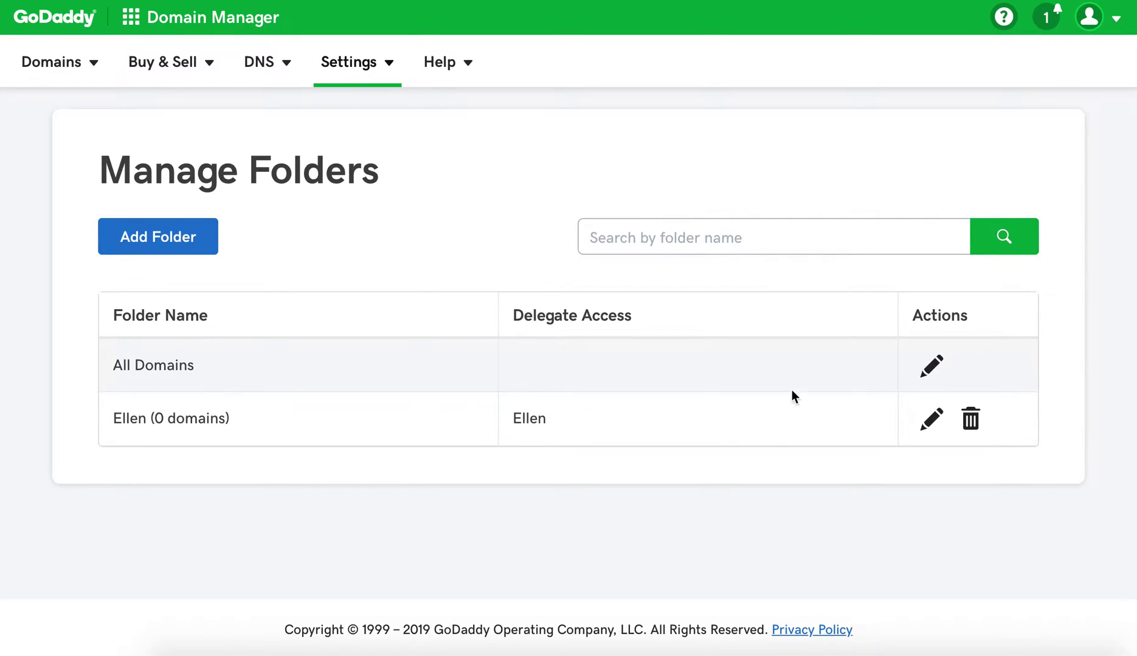
{"action": "left_click", "coordinate": [931, 367]}
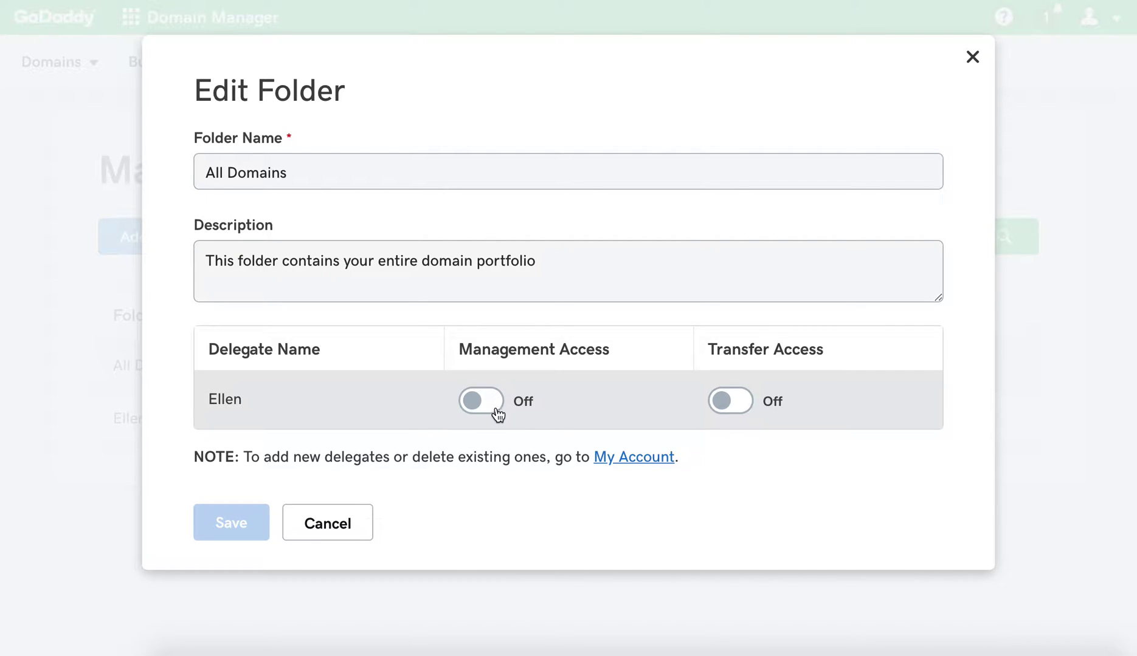
Leave All Domains management and transfer access off and cancel the Edit Folder dialog
{"action": "left_click", "coordinate": [497, 414]}
{"action": "left_click", "coordinate": [750, 404]}
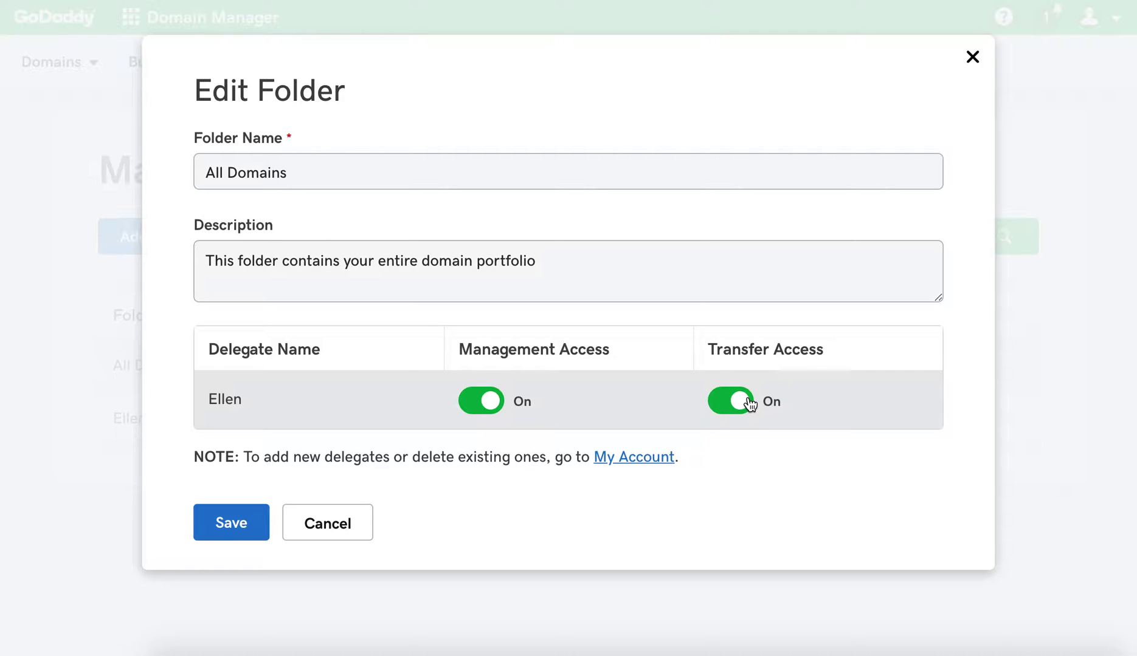
{"action": "left_click", "coordinate": [749, 404]}
{"action": "left_click", "coordinate": [480, 399]}
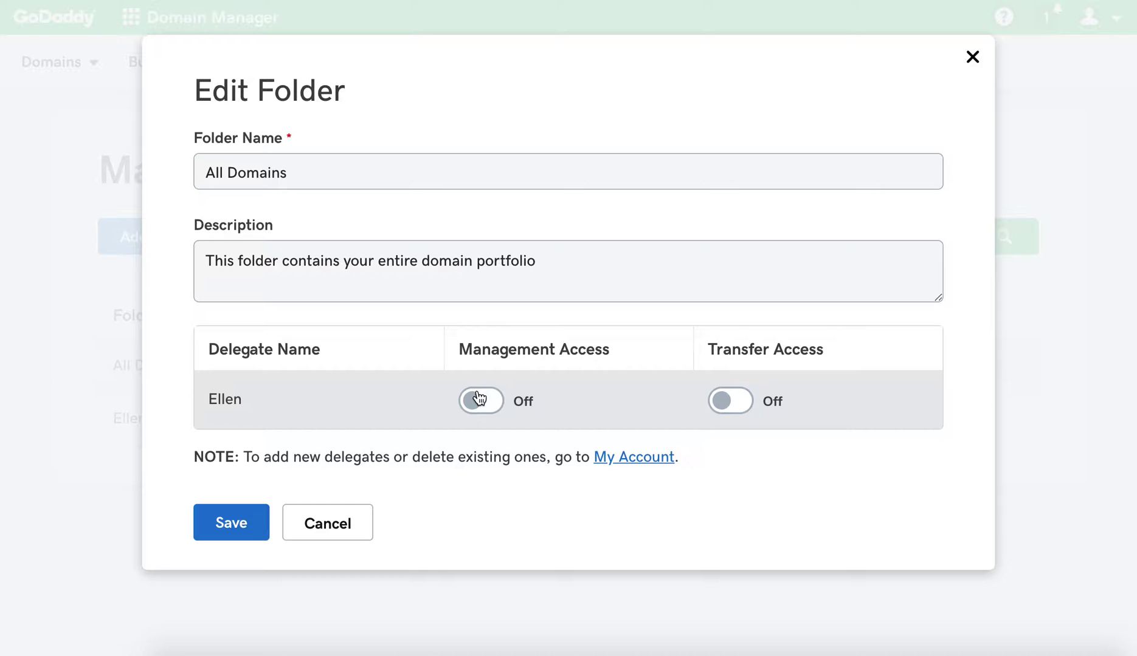
{"action": "left_click", "coordinate": [348, 524]}
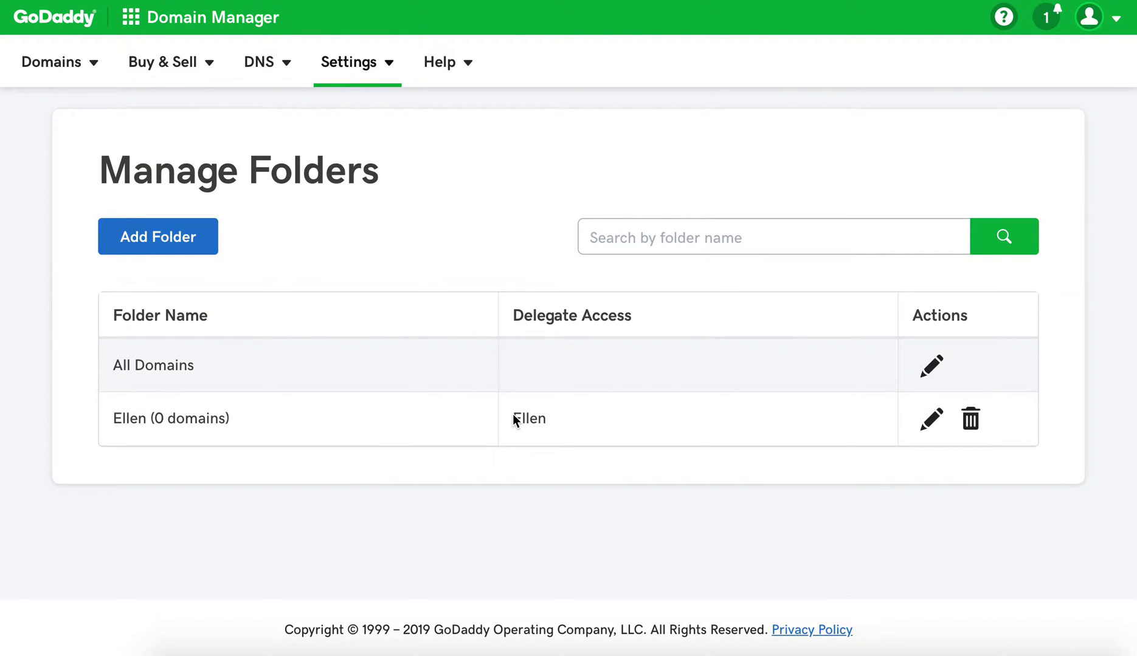
{"action": "left_click", "coordinate": [932, 419]}
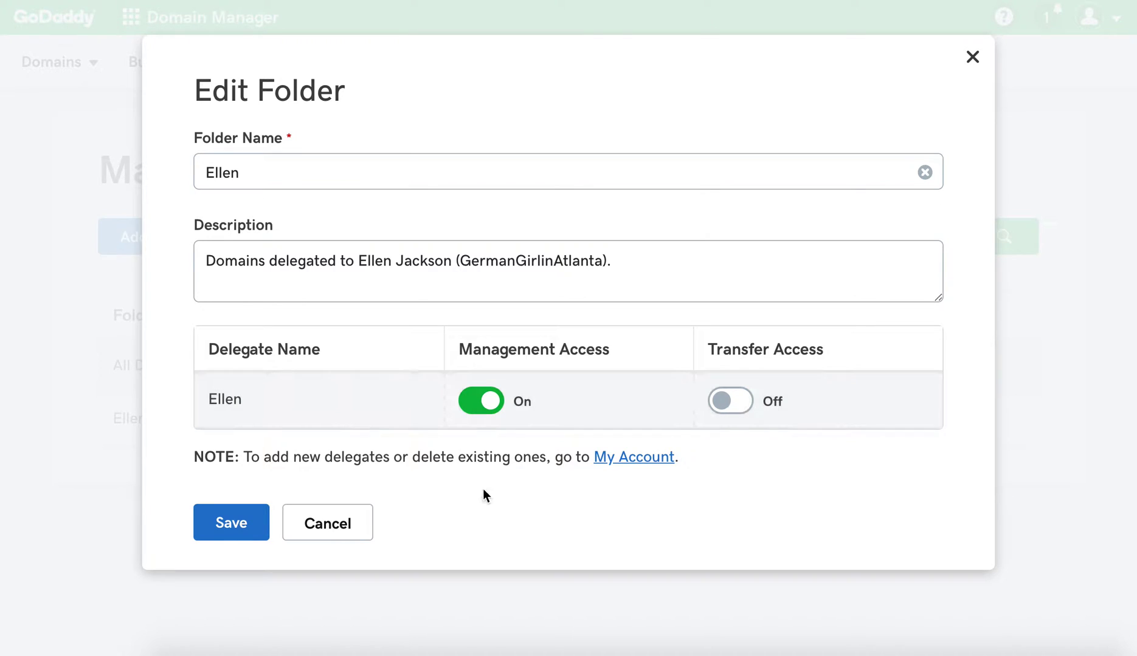
{"action": "left_click", "coordinate": [344, 530]}
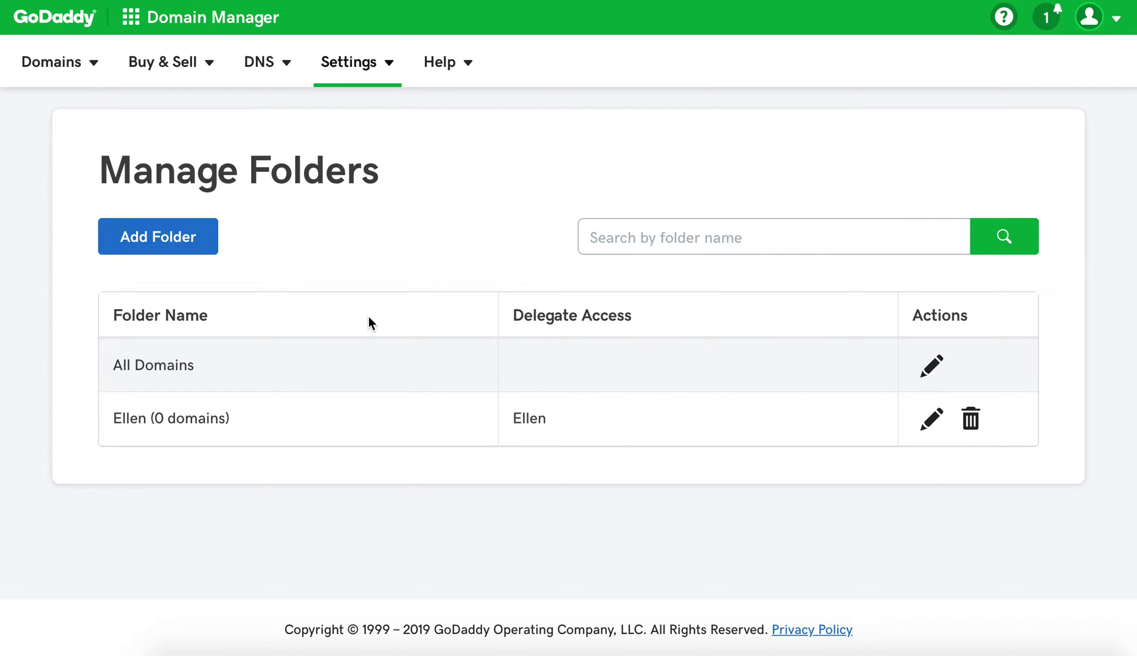
{"action": "left_click", "coordinate": [389, 86]}
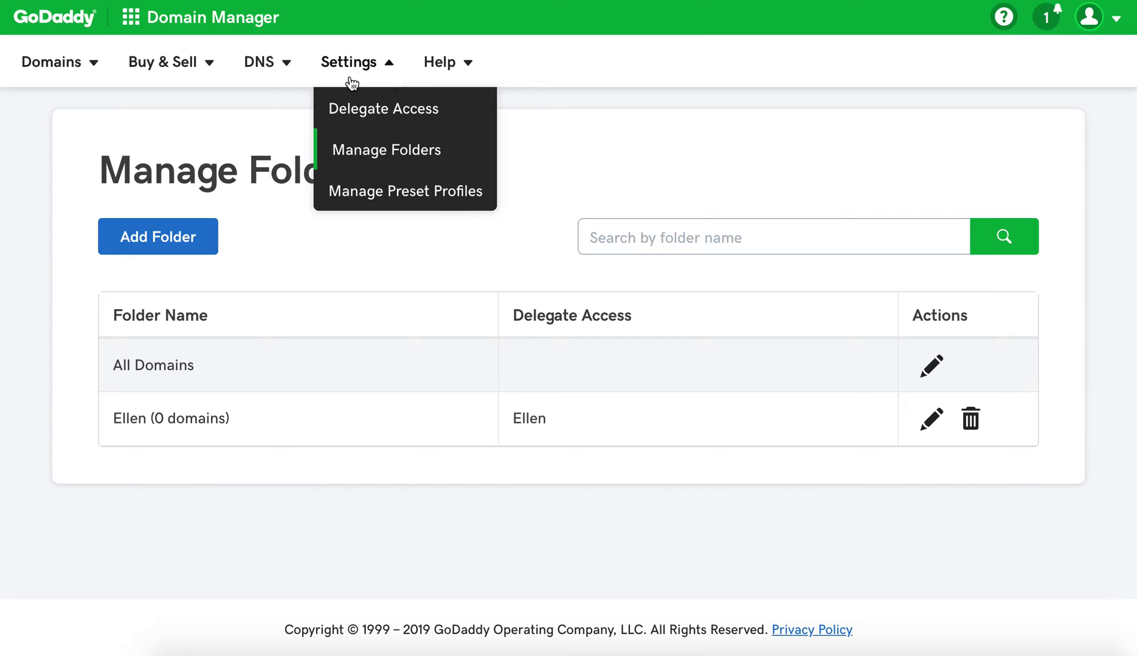
Return to All Domains, select serenitysleeplab.com and open the Organize options
{"action": "left_click", "coordinate": [93, 67]}
{"action": "left_click", "coordinate": [79, 112]}
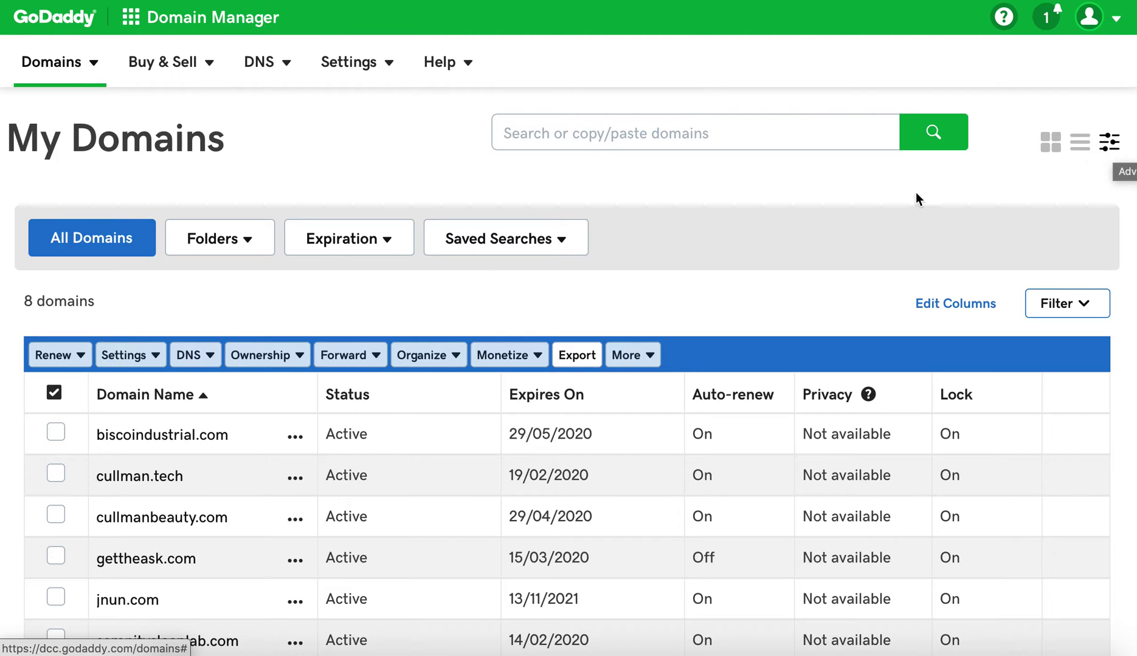
{"action": "scroll", "coordinate": [486, 274], "scroll_direction": "down", "scroll_amount": 3}
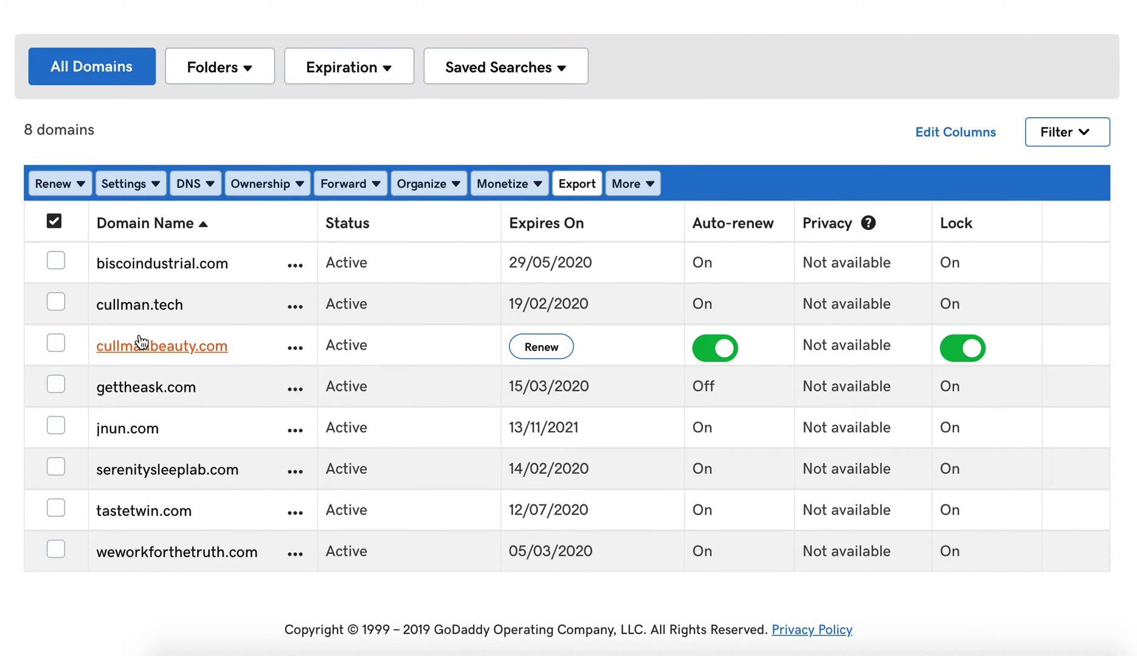
{"action": "left_click", "coordinate": [56, 467]}
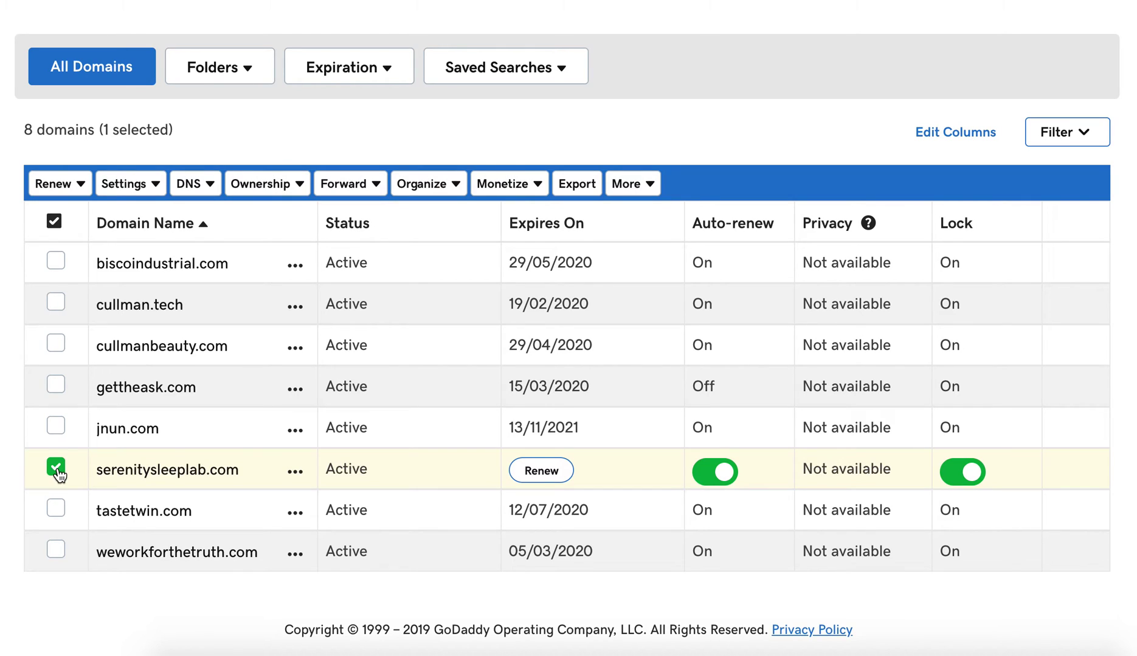
{"action": "left_click", "coordinate": [447, 189]}
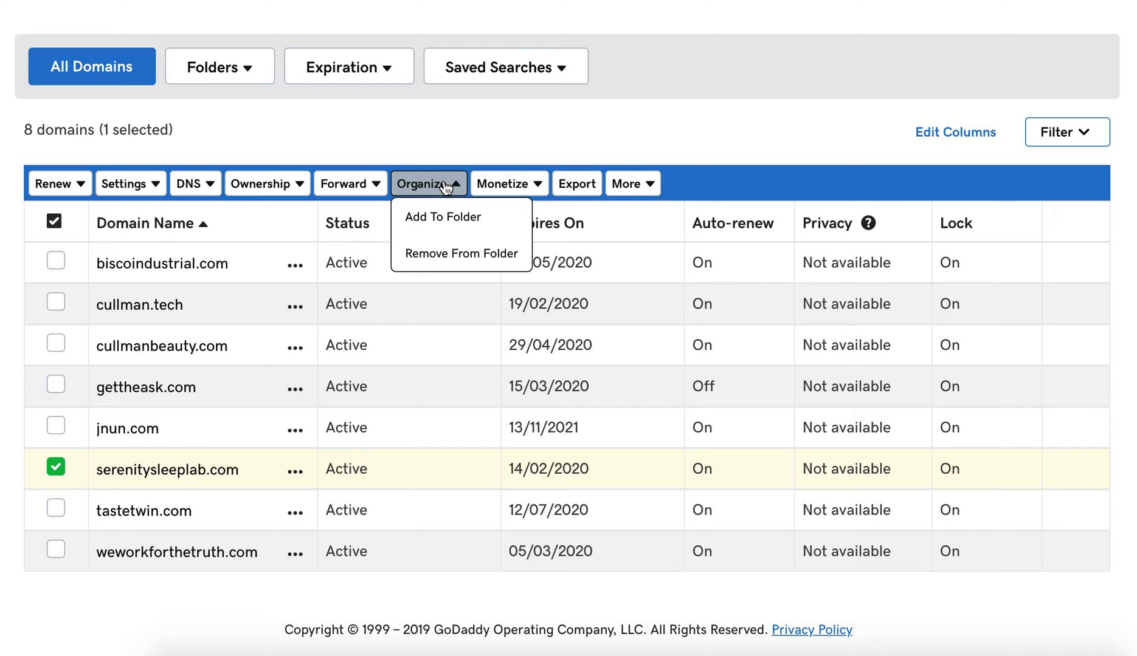
Use Add To Folder to place serenitysleeplab.com in the delegate's folder and apply
{"action": "left_click", "coordinate": [433, 219]}
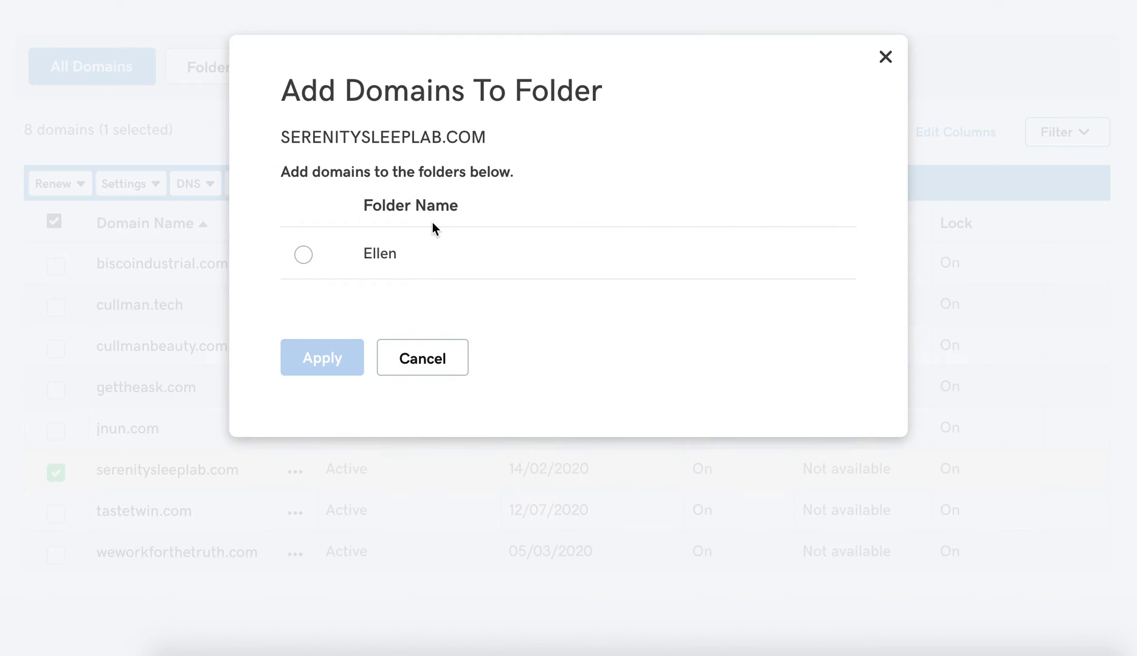
{"action": "left_click", "coordinate": [302, 256]}
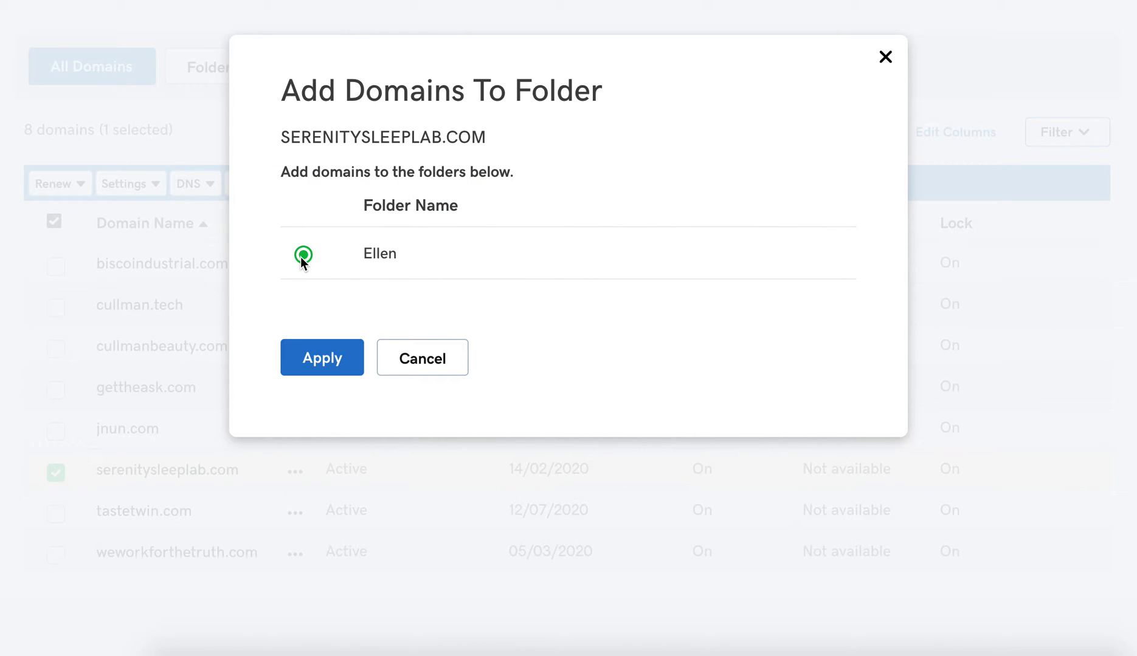
{"action": "left_click", "coordinate": [321, 359]}
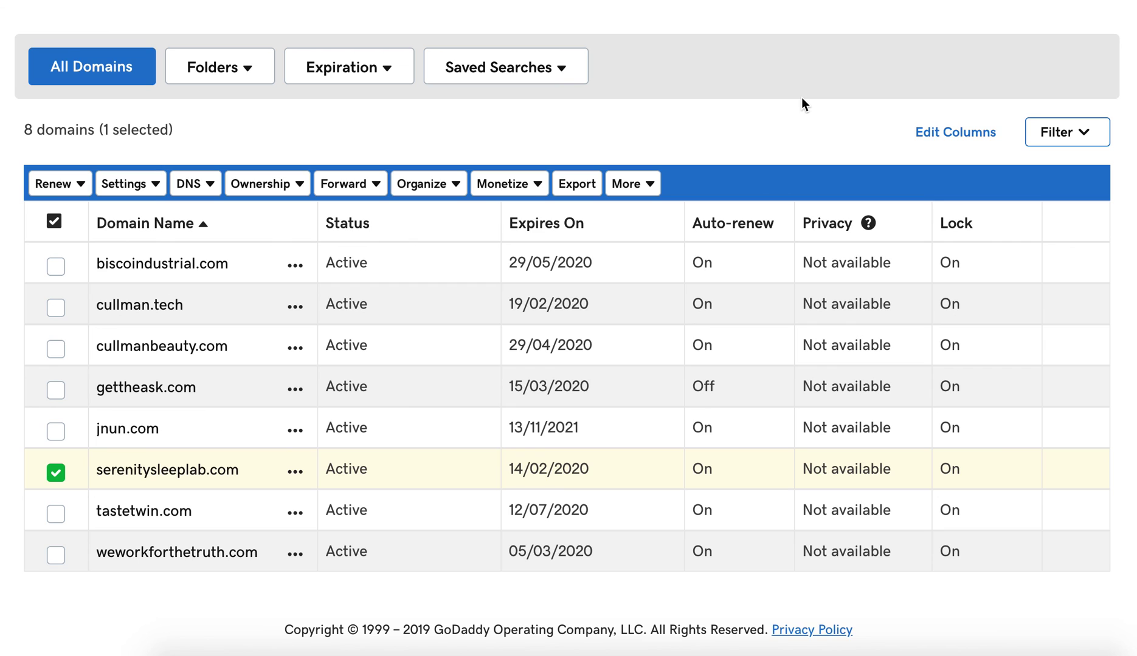
{"action": "scroll", "coordinate": [839, 283], "scroll_direction": "up", "scroll_amount": 3}
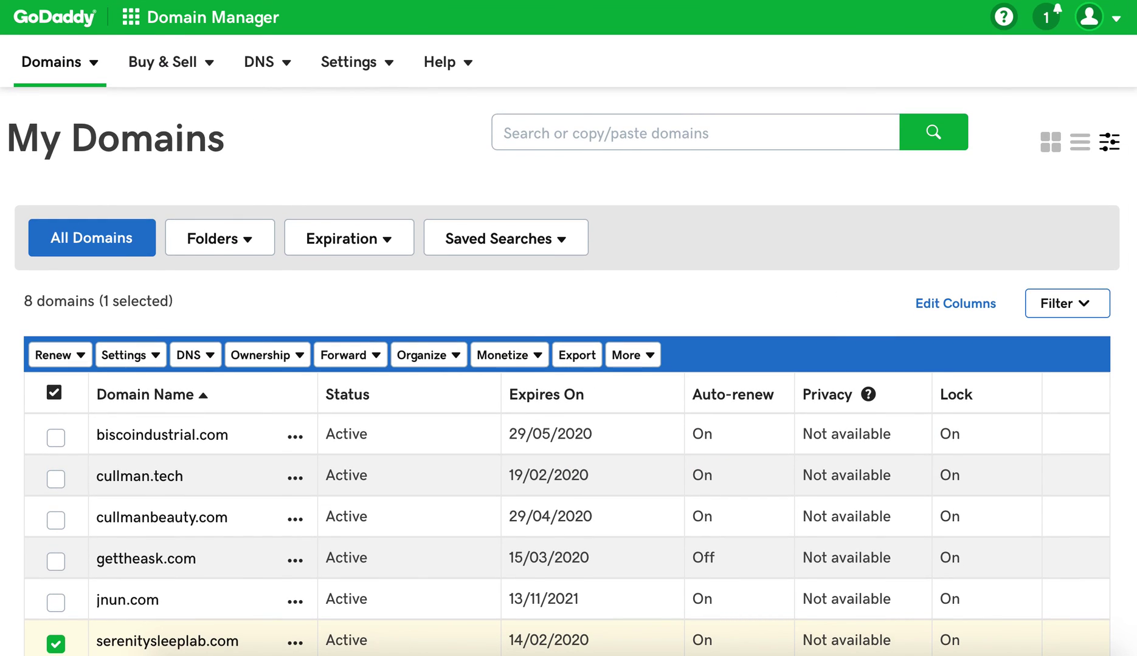